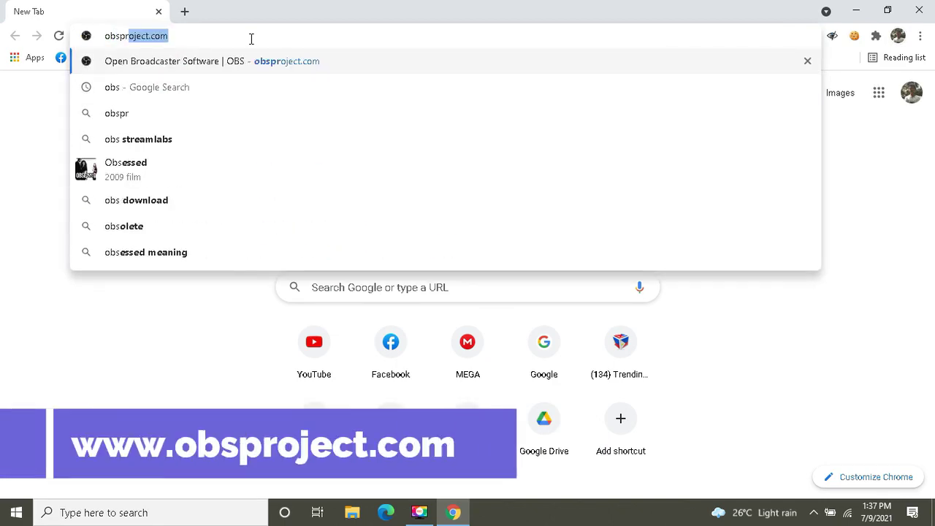
Step: Go to obsproject.com and download the OBS Studio installer for Windows
{"action": "type", "text": "roject.com"}
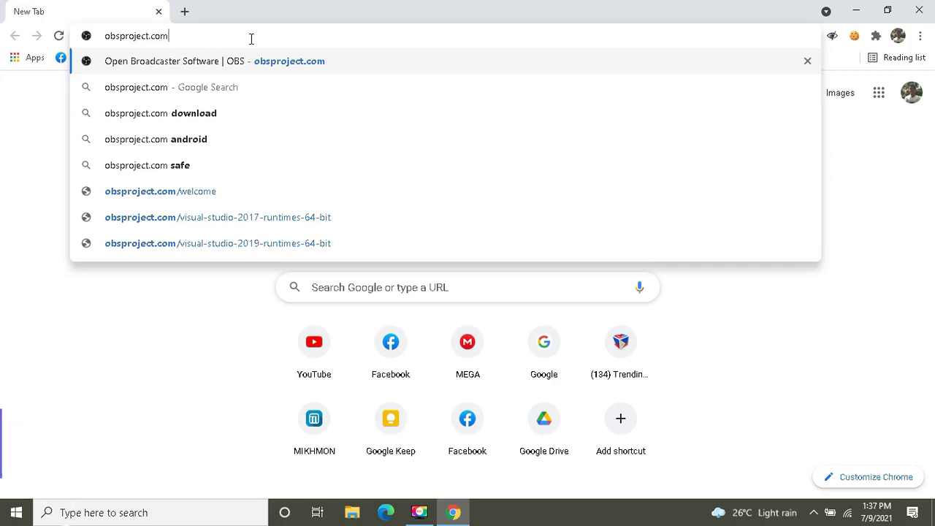
{"action": "key", "text": "Return"}
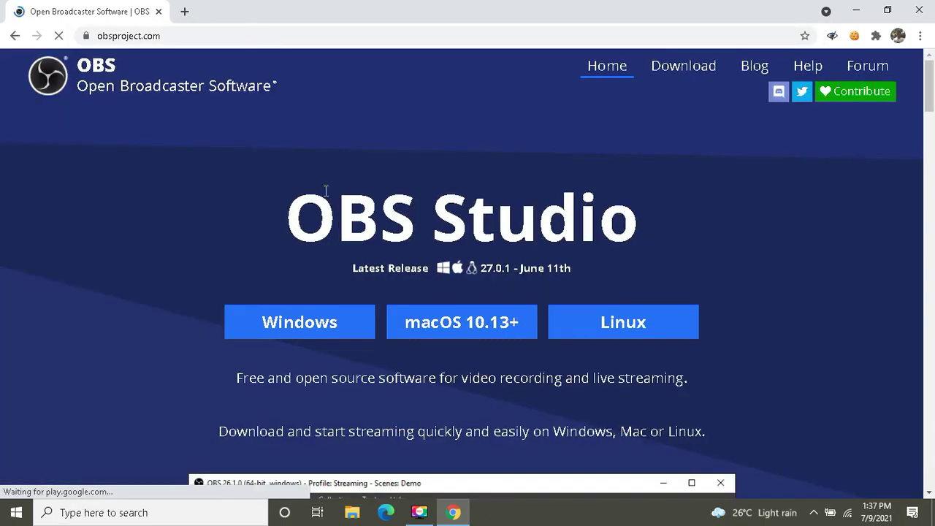
{"action": "left_click", "coordinate": [301, 327]}
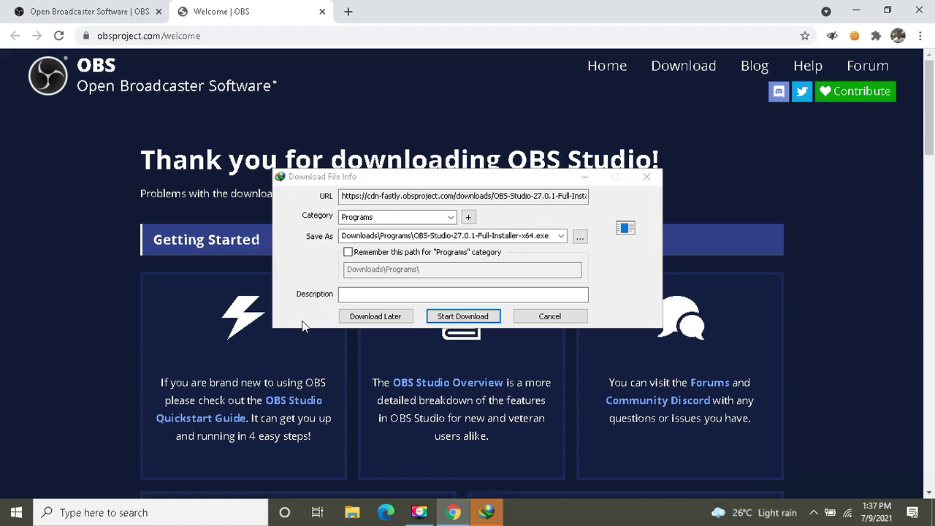
{"action": "left_click", "coordinate": [472, 314]}
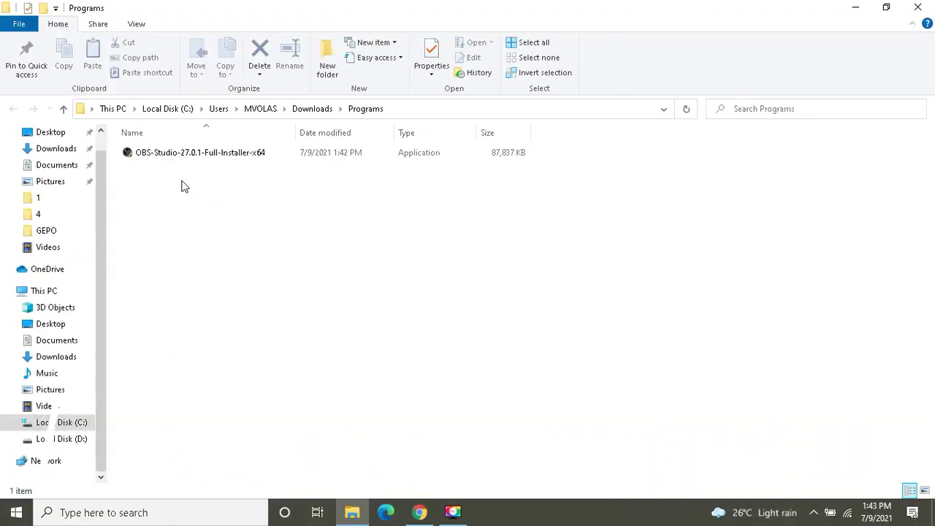
Step: Run the OBS-Studio-27.0.1-Full-Installer-x64 file, install to C:\Program Files\obs-studio, and launch OBS Studio when setup finishes
{"action": "left_click", "coordinate": [231, 162]}
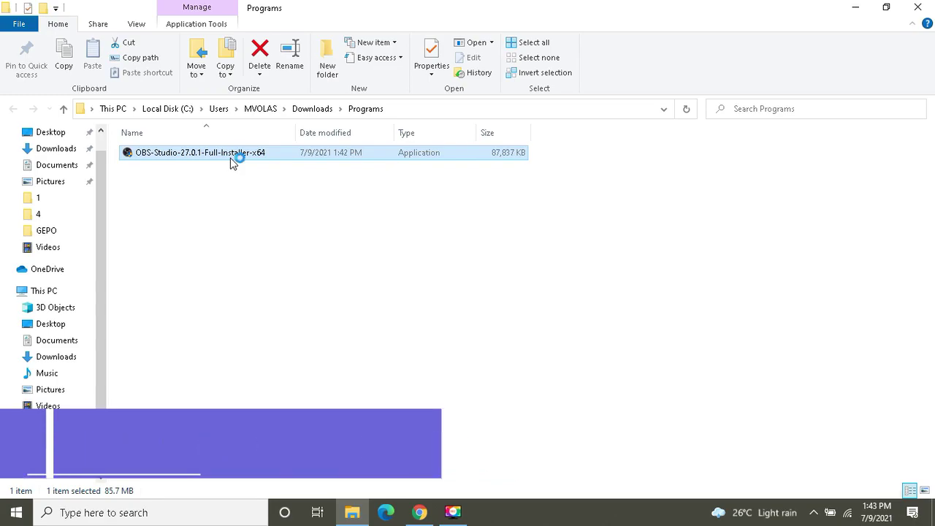
{"action": "double_click", "coordinate": [231, 162]}
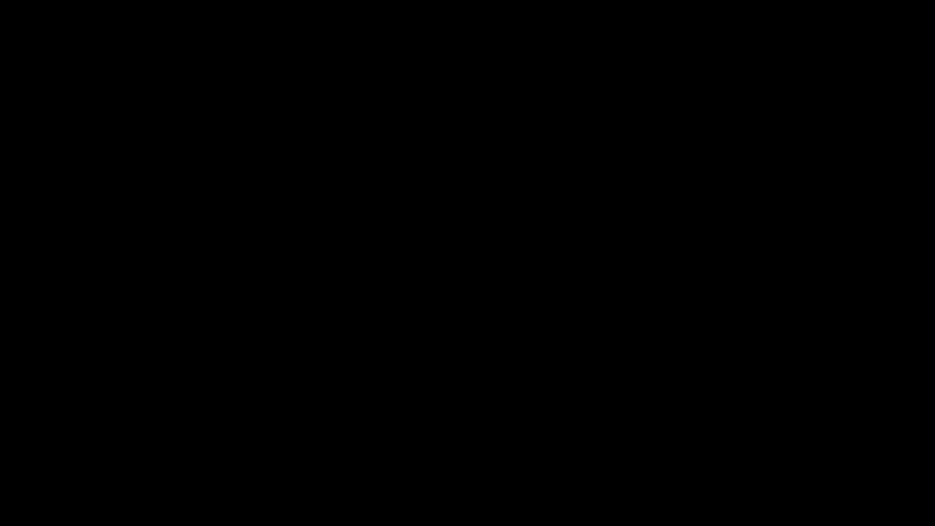
{"action": "left_click", "coordinate": [383, 345]}
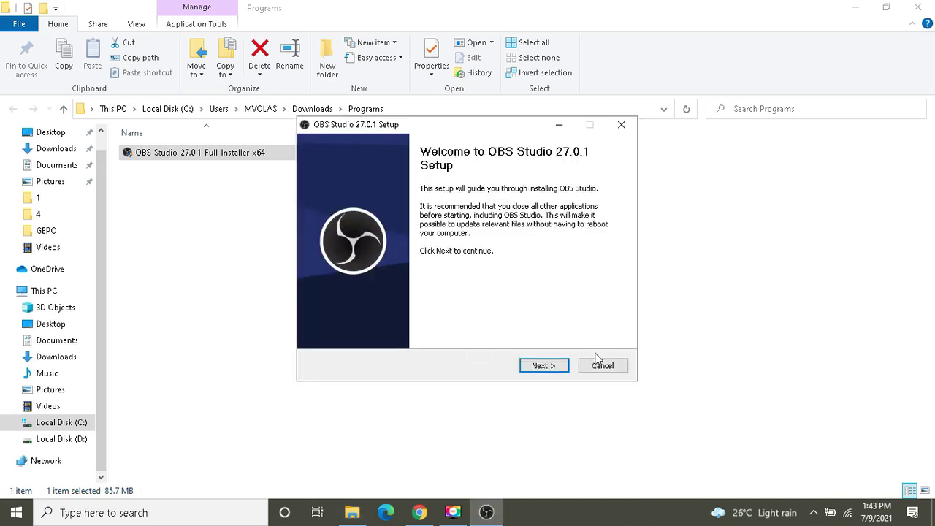
{"action": "left_click", "coordinate": [537, 367]}
{"action": "left_click", "coordinate": [538, 366]}
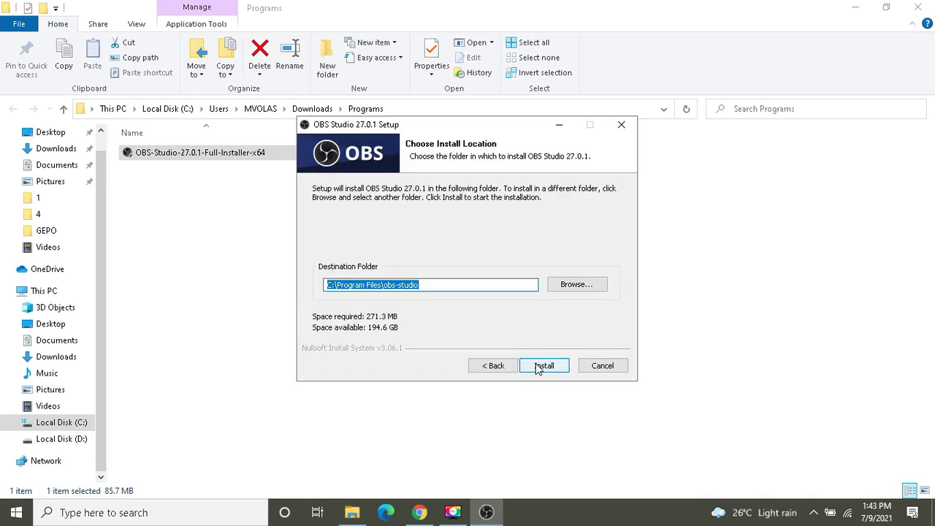
{"action": "left_click", "coordinate": [537, 367]}
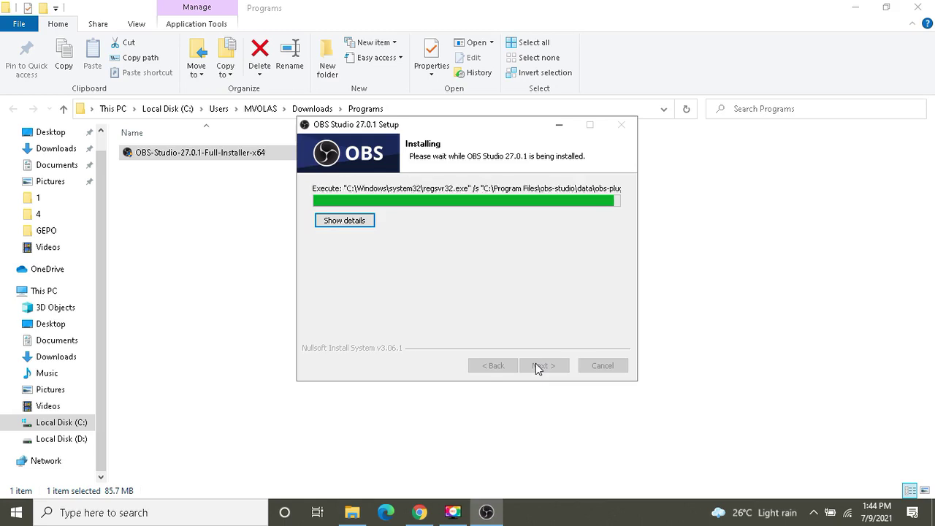
{"action": "left_click", "coordinate": [540, 366]}
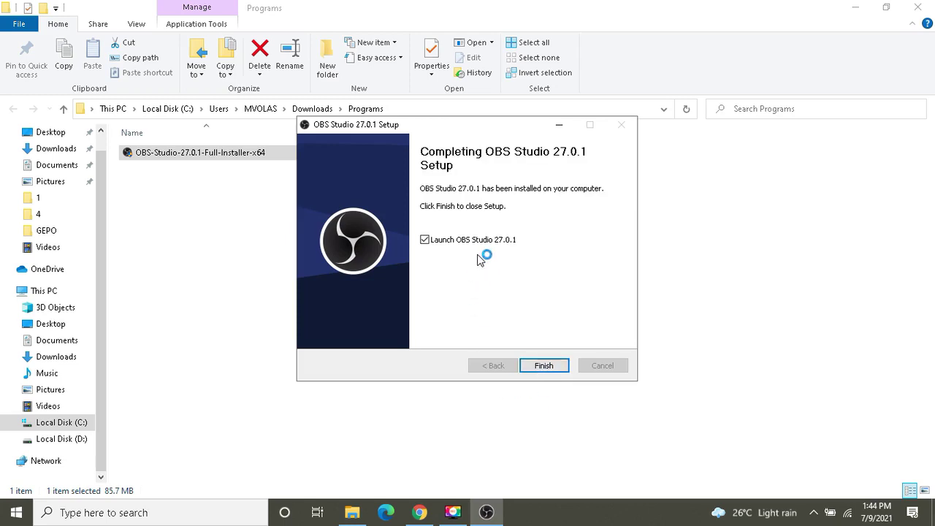
{"action": "left_click", "coordinate": [541, 365]}
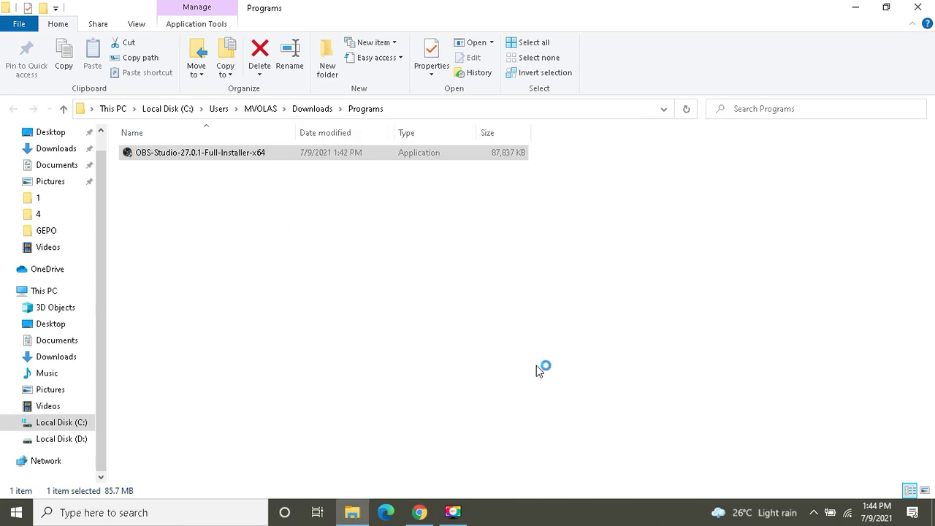
{"action": "left_click", "coordinate": [592, 244]}
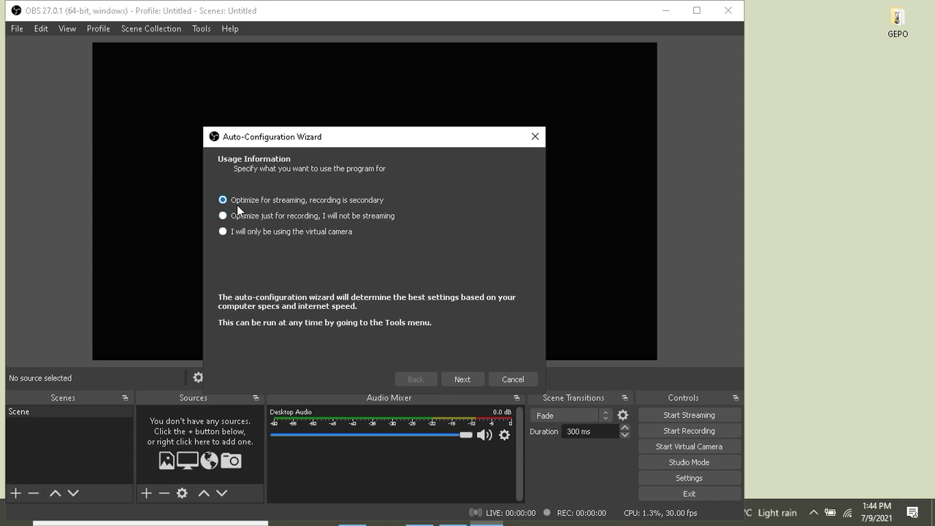
{"action": "left_click", "coordinate": [458, 381]}
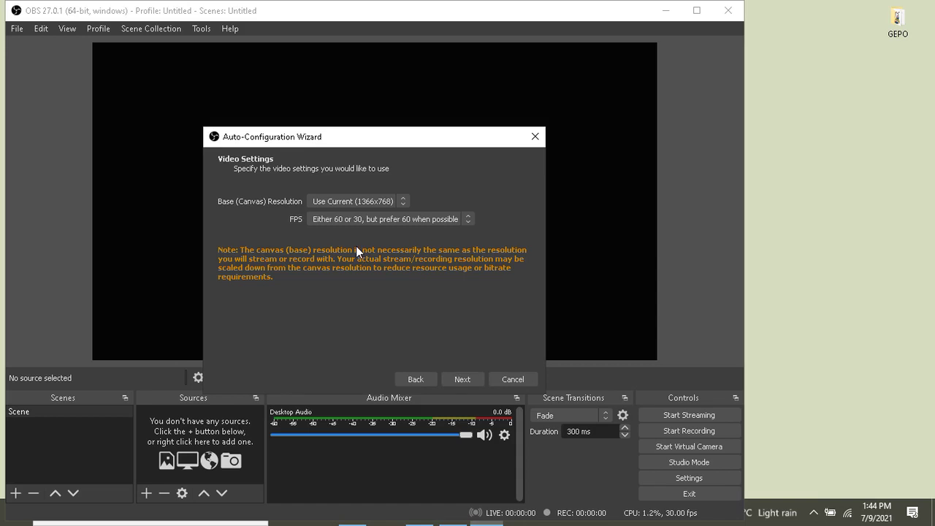
{"action": "left_click", "coordinate": [456, 378]}
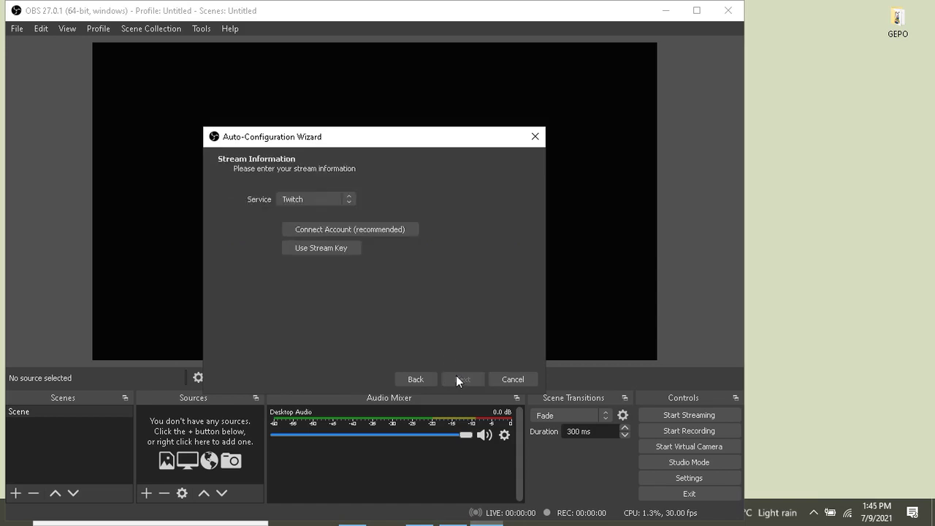
{"action": "left_click", "coordinate": [342, 198]}
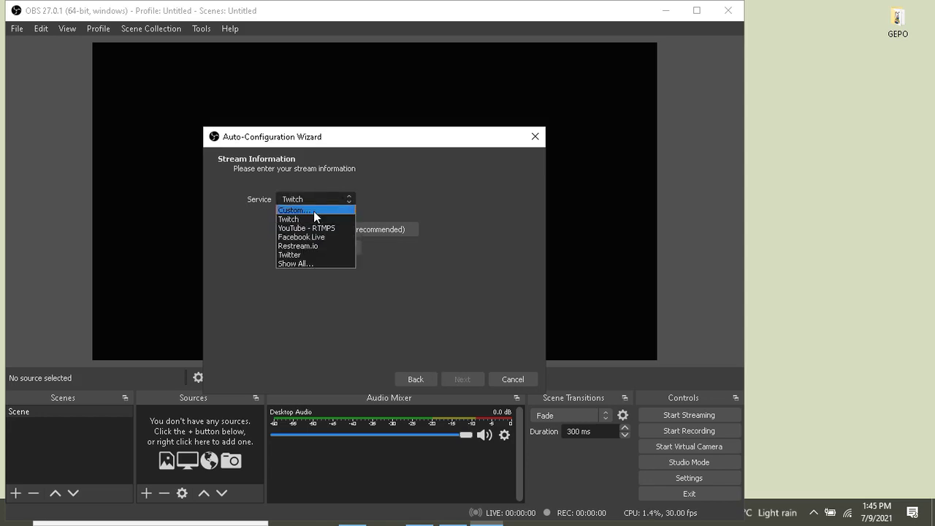
{"action": "left_click", "coordinate": [313, 211]}
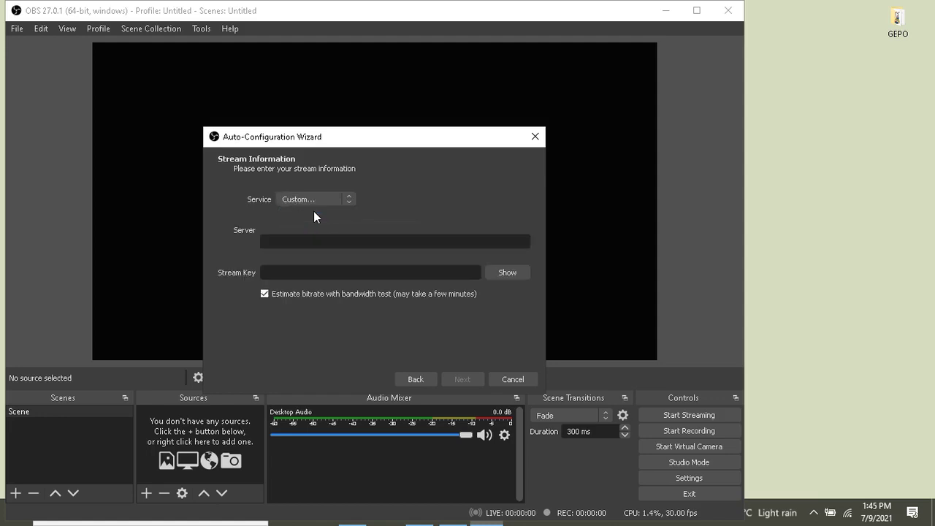
{"action": "left_click", "coordinate": [531, 134]}
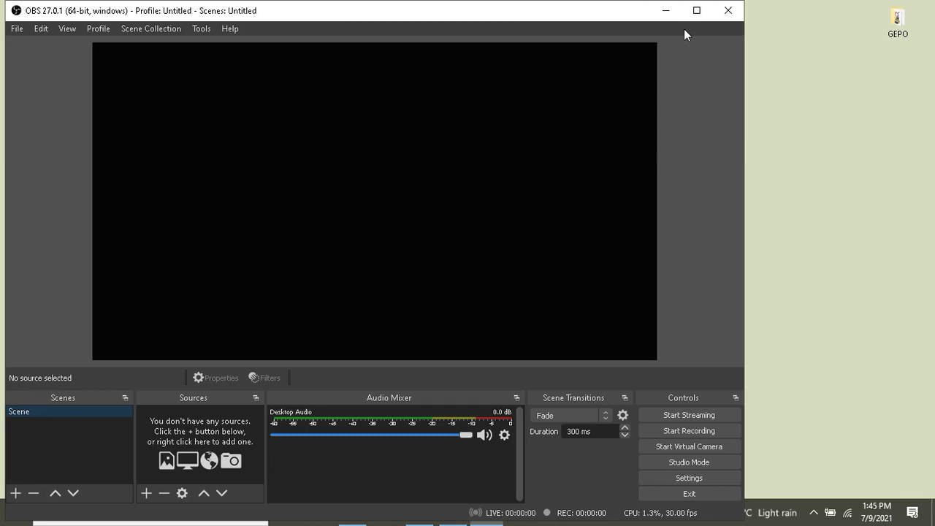
Step: Maximize the OBS window and add a new scene named "Countdown Scene"
{"action": "left_click", "coordinate": [695, 10]}
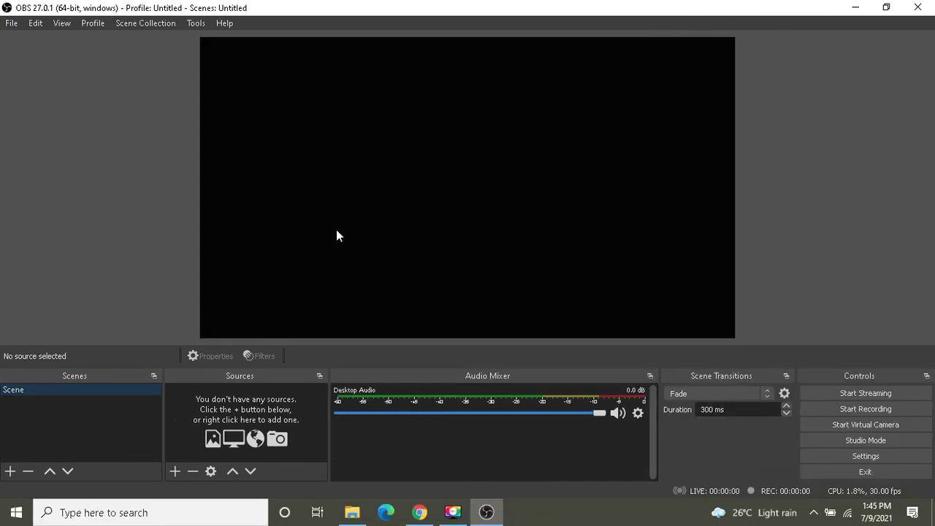
{"action": "left_click", "coordinate": [11, 471]}
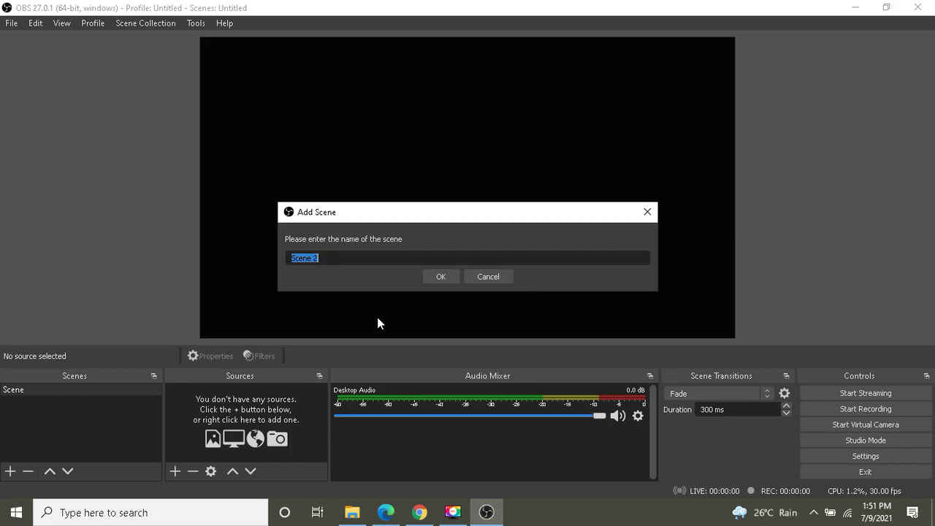
{"action": "type", "text": "Countdown Scene"}
{"action": "left_click", "coordinate": [440, 277]}
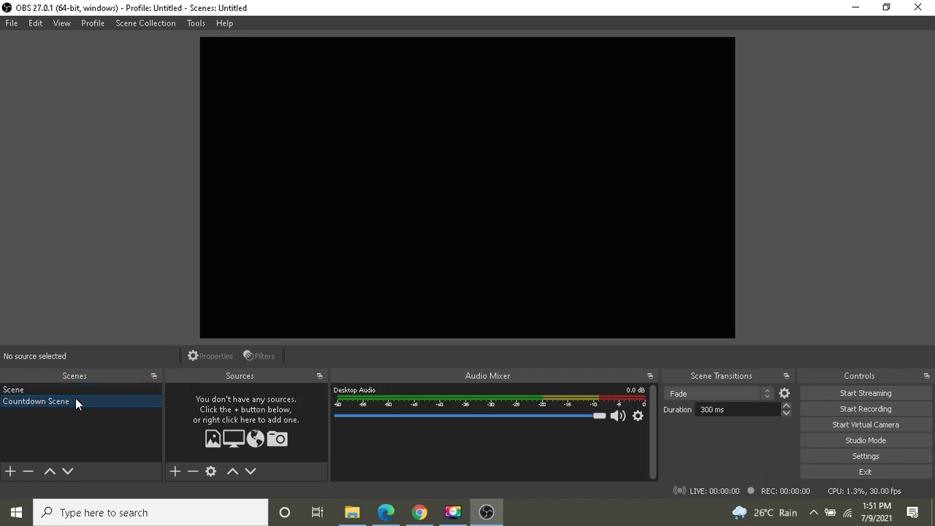
Step: Add a new VLC Video Source named "Countdown" to the Countdown Scene
{"action": "left_click", "coordinate": [179, 471]}
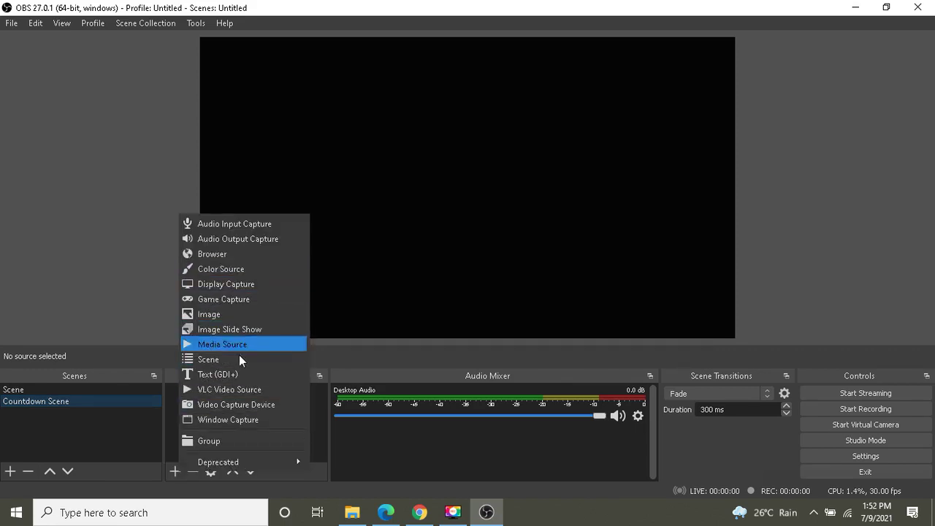
{"action": "left_click", "coordinate": [232, 383]}
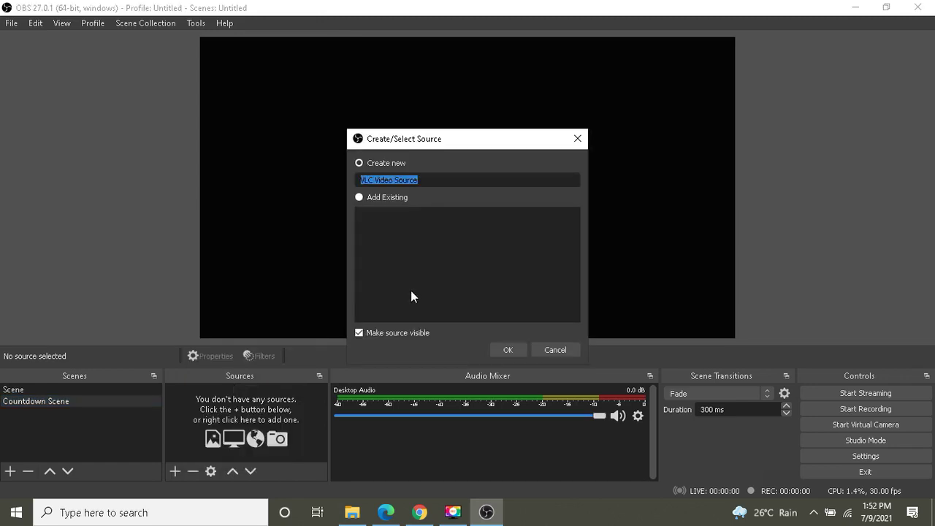
{"action": "type", "text": "Countdown"}
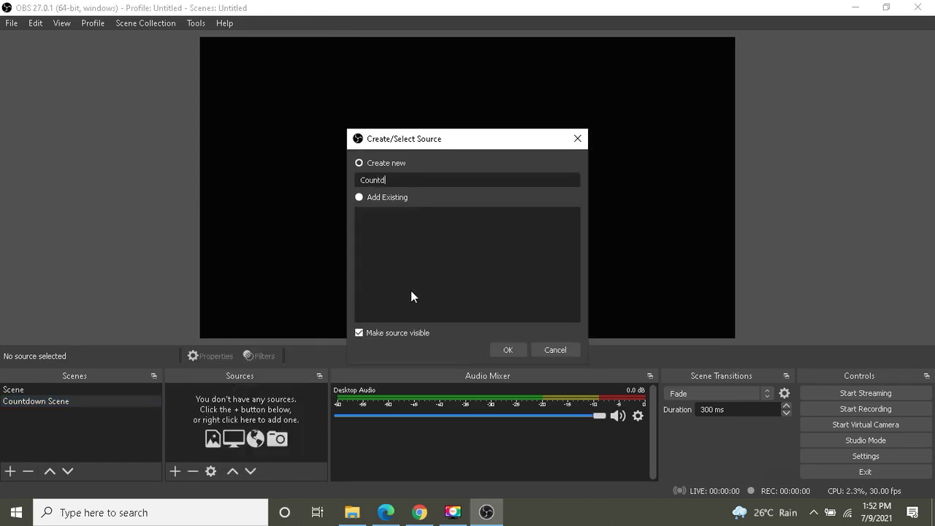
{"action": "left_click", "coordinate": [499, 350]}
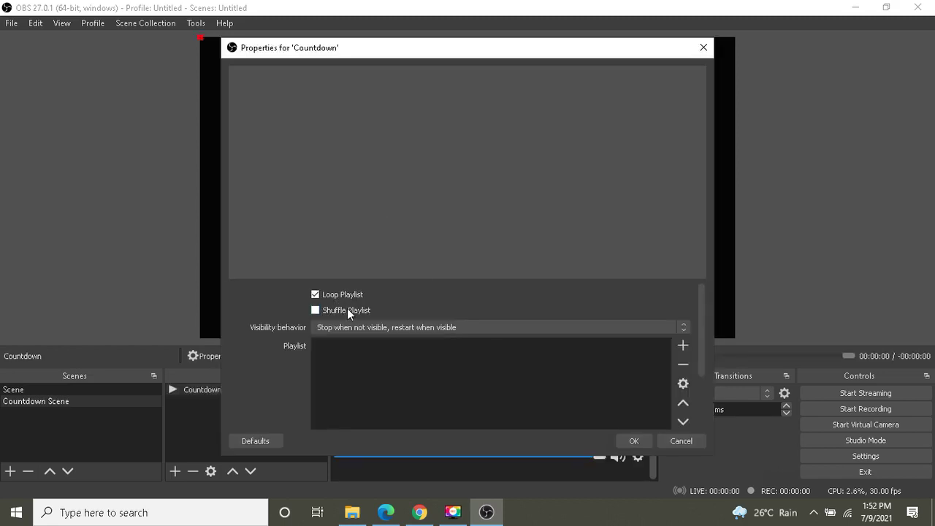
Step: Add the video "Electric - 5 Minute Countdown" from Downloads\Video to the source's playlist and accept the properties
{"action": "left_click", "coordinate": [683, 344]}
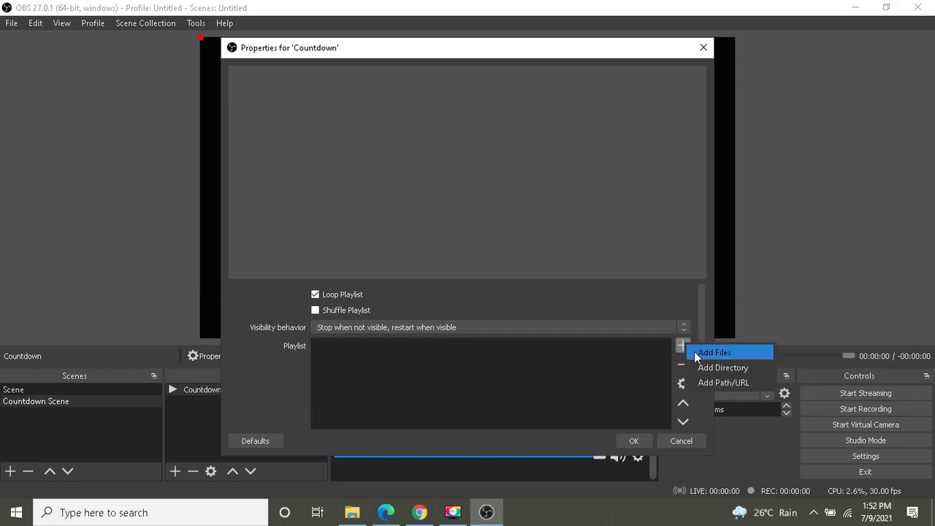
{"action": "left_click", "coordinate": [695, 354]}
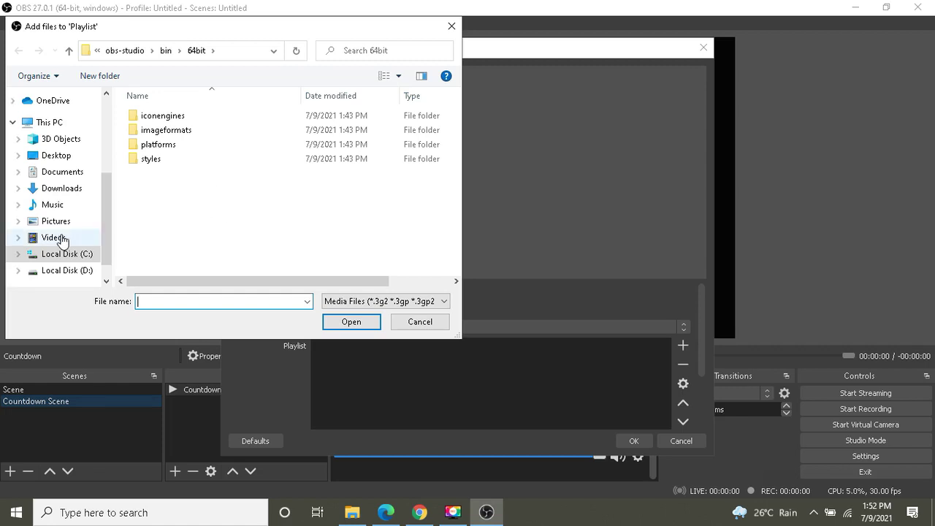
{"action": "left_click", "coordinate": [55, 237]}
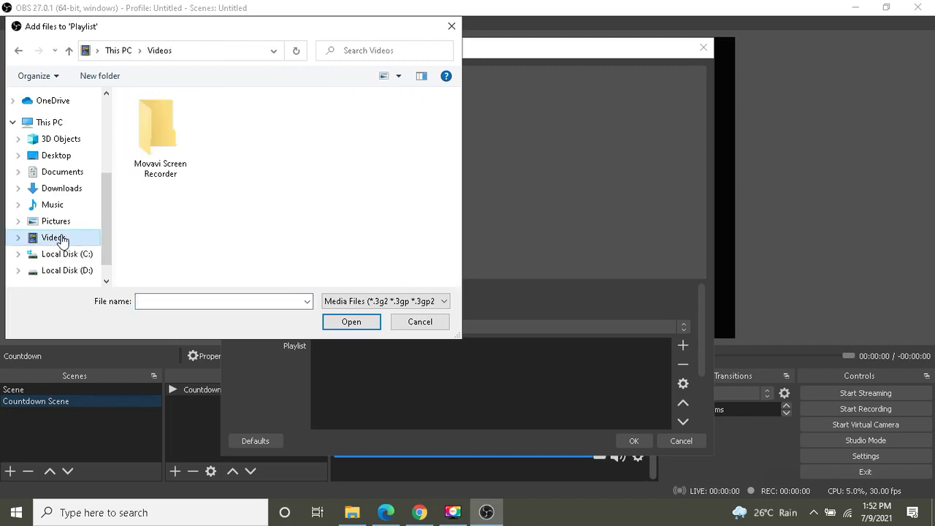
{"action": "left_click", "coordinate": [78, 202]}
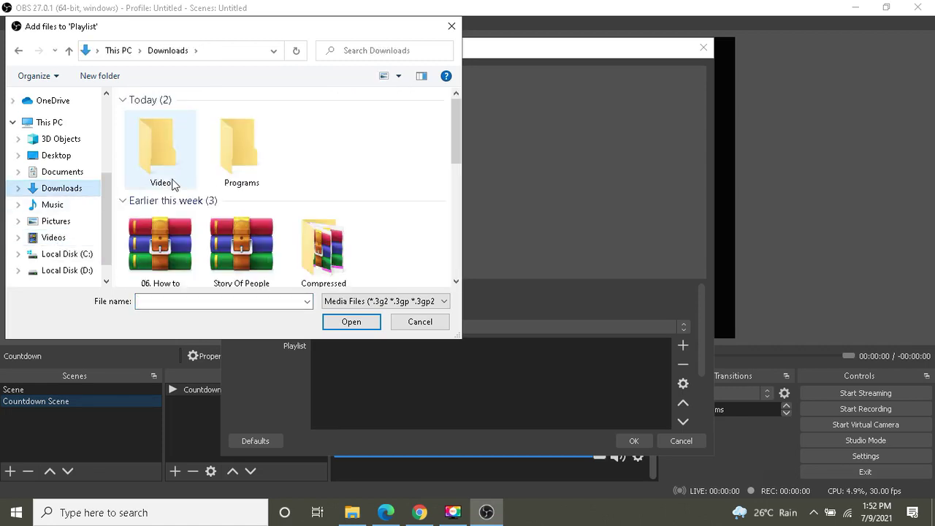
{"action": "double_click", "coordinate": [174, 185]}
{"action": "left_click", "coordinate": [263, 175]}
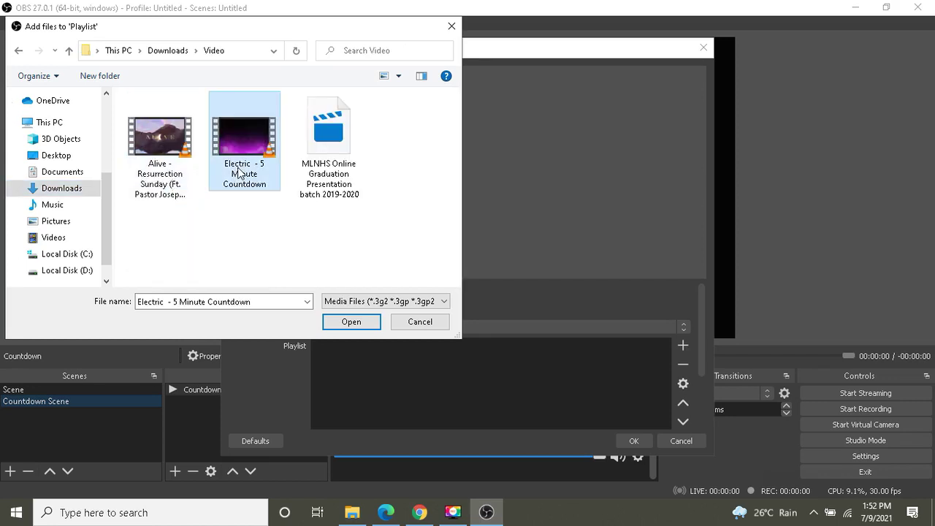
{"action": "left_click", "coordinate": [332, 324]}
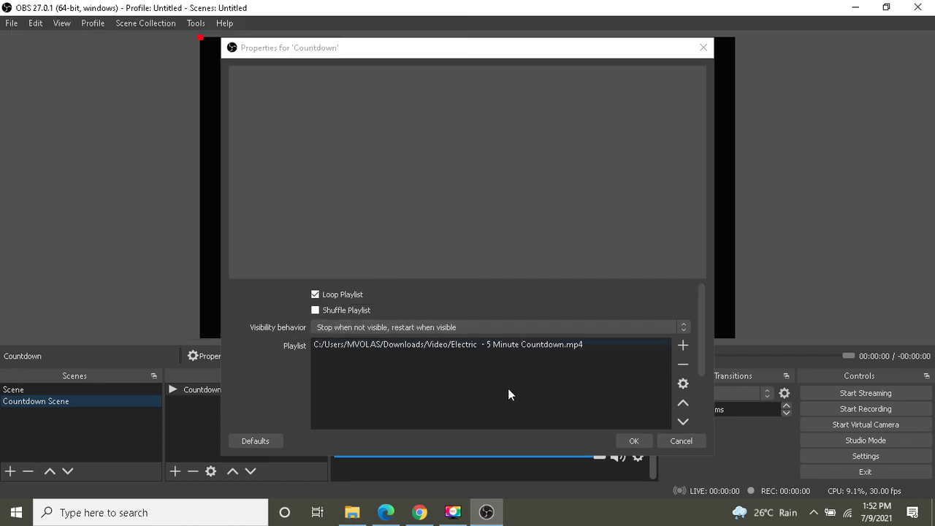
{"action": "left_click", "coordinate": [621, 442]}
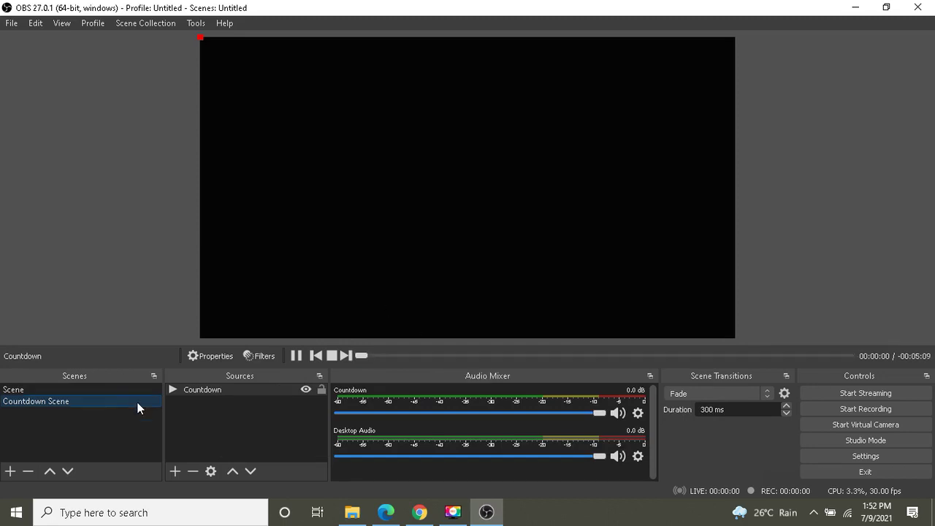
Step: Enlarge the countdown video in the preview so that it fills the whole canvas of the Countdown Scene
{"action": "left_click", "coordinate": [171, 390]}
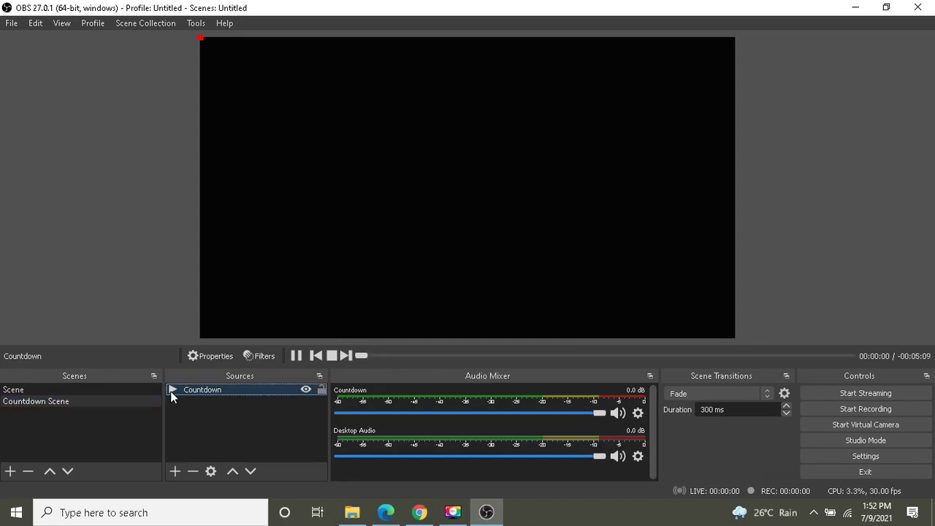
{"action": "left_click", "coordinate": [61, 404]}
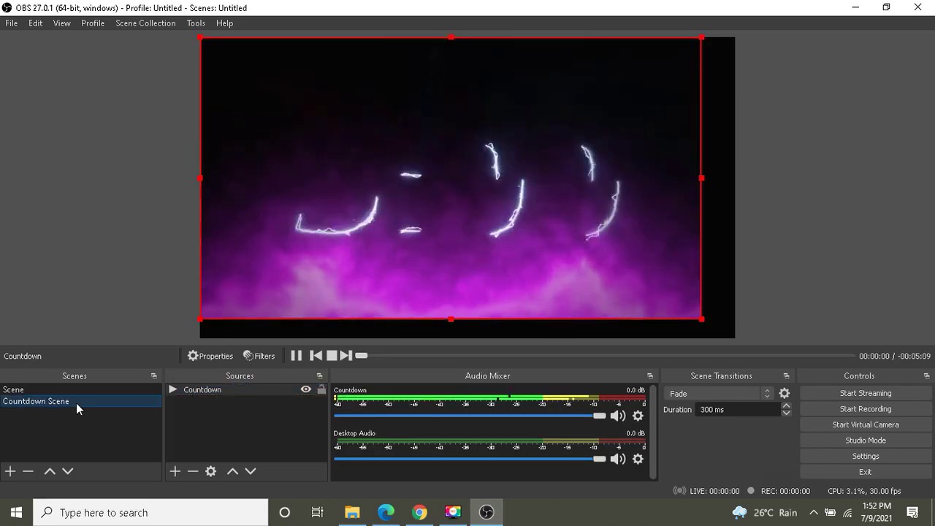
{"action": "left_click_drag", "start_coordinate": [703, 322], "coordinate": [734, 337]}
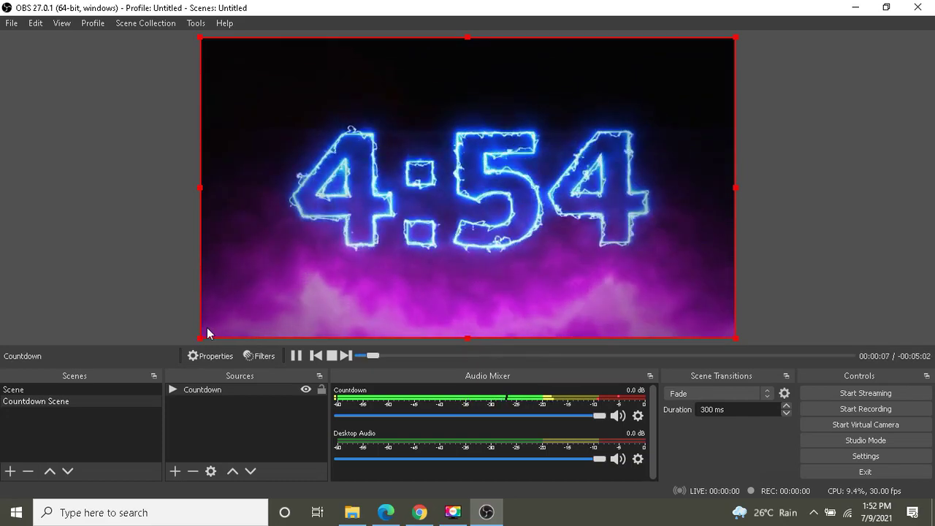
{"action": "left_click", "coordinate": [104, 442]}
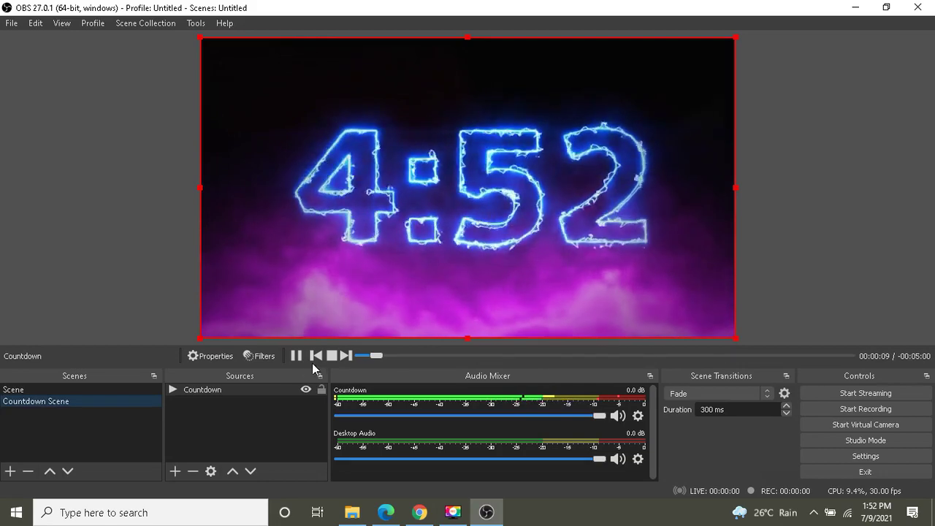
Step: Stop the countdown video, restart it from the beginning, and stop its playback again
{"action": "left_click", "coordinate": [332, 356]}
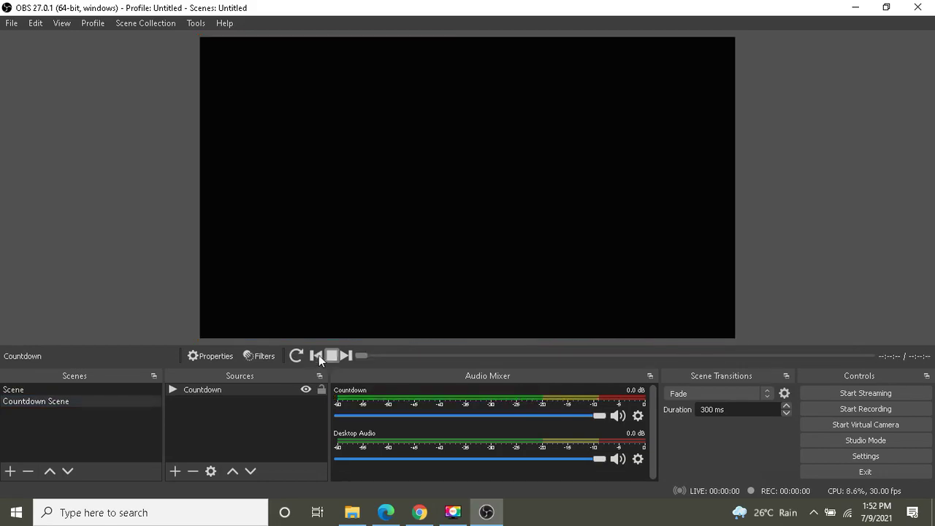
{"action": "left_click", "coordinate": [314, 355]}
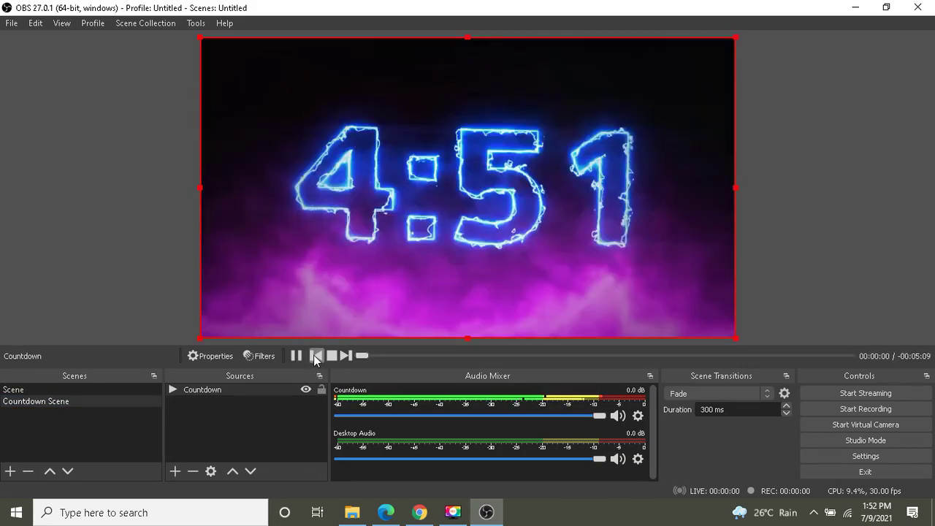
{"action": "left_click", "coordinate": [331, 355]}
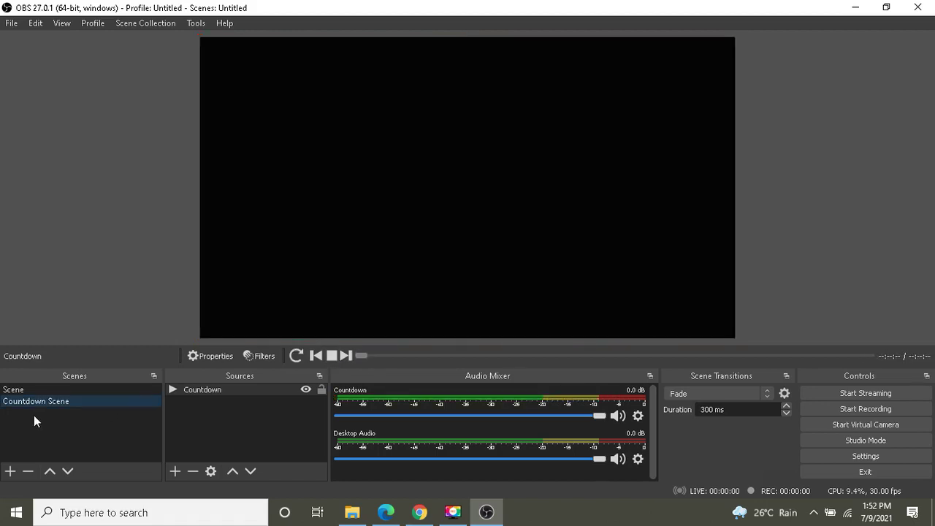
Step: Add a new scene named "Graduation Video"
{"action": "left_click", "coordinate": [11, 471]}
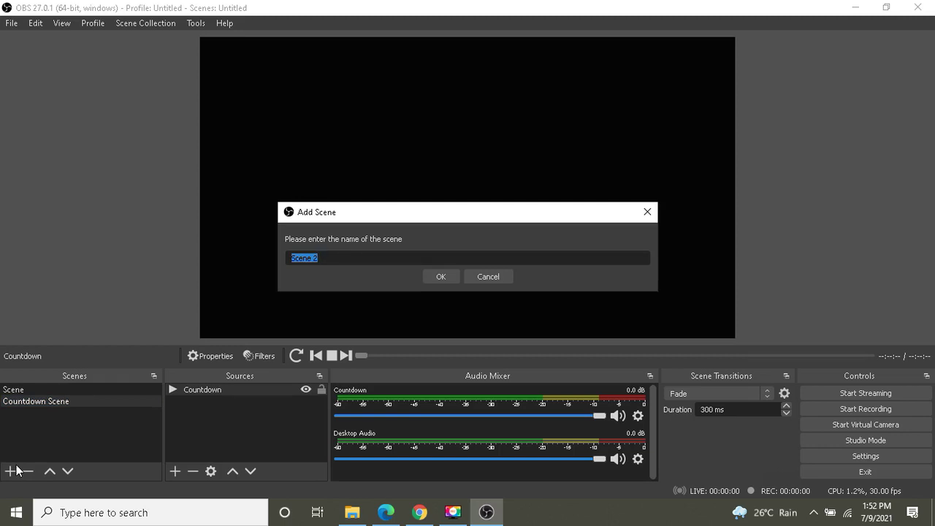
{"action": "type", "text": "Graduation"}
{"action": "type", "text": "Video"}
{"action": "left_click", "coordinate": [452, 279]}
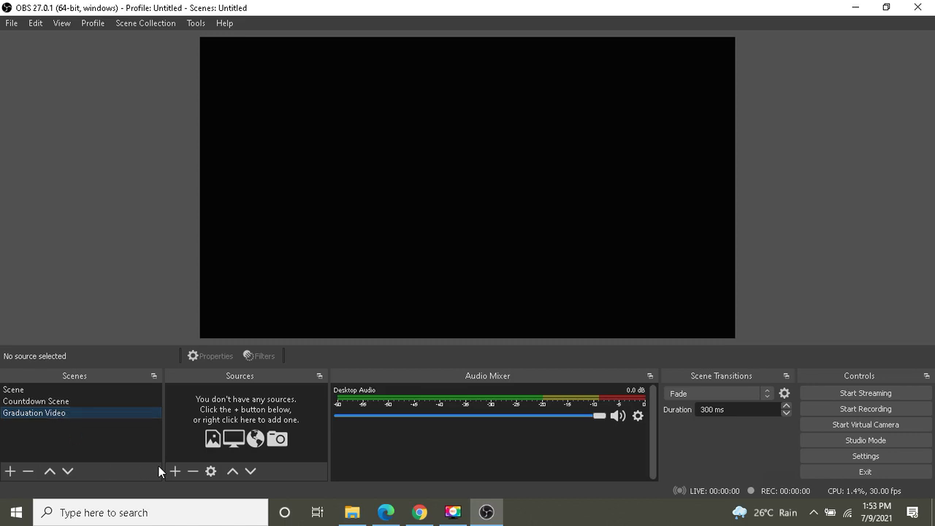
Step: Add a new VLC Video Source named "graduationvideo" to the Graduation Video scene
{"action": "left_click", "coordinate": [179, 473]}
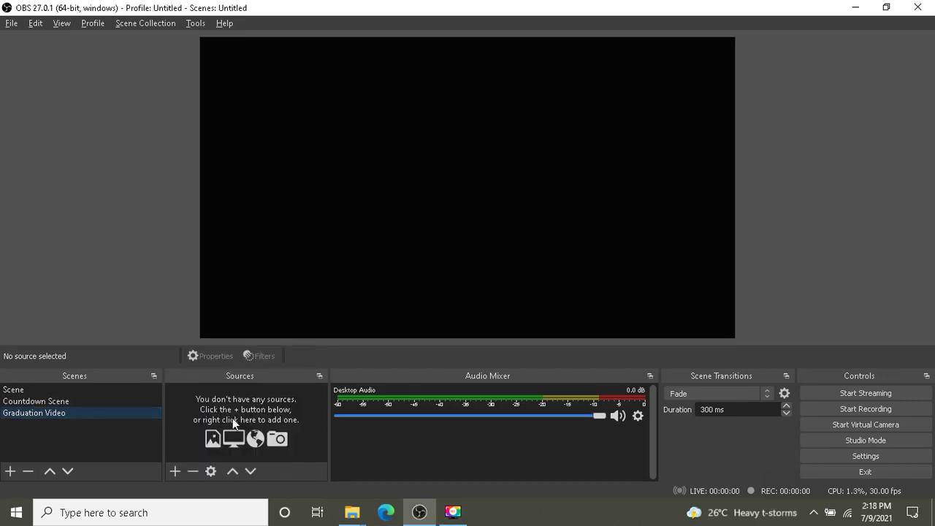
{"action": "left_click", "coordinate": [171, 472]}
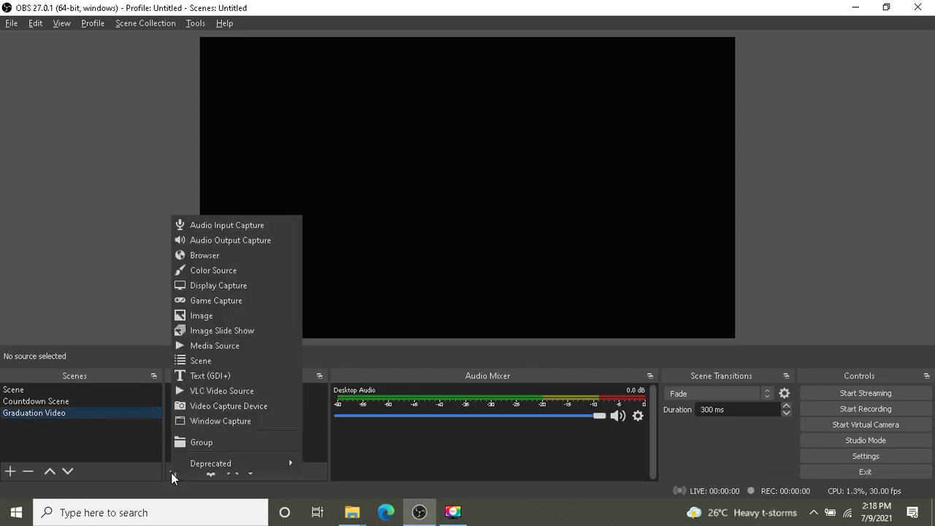
{"action": "left_click", "coordinate": [236, 396]}
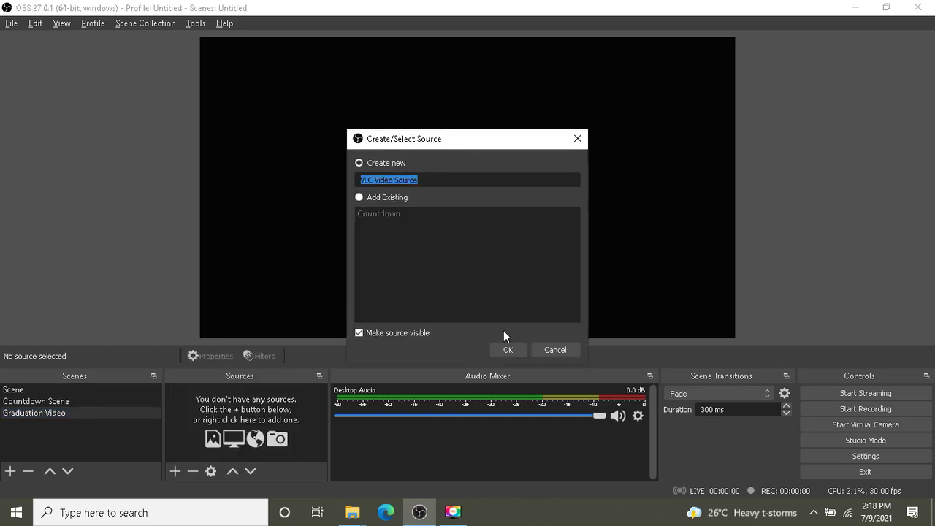
{"action": "type", "text": "grad"}
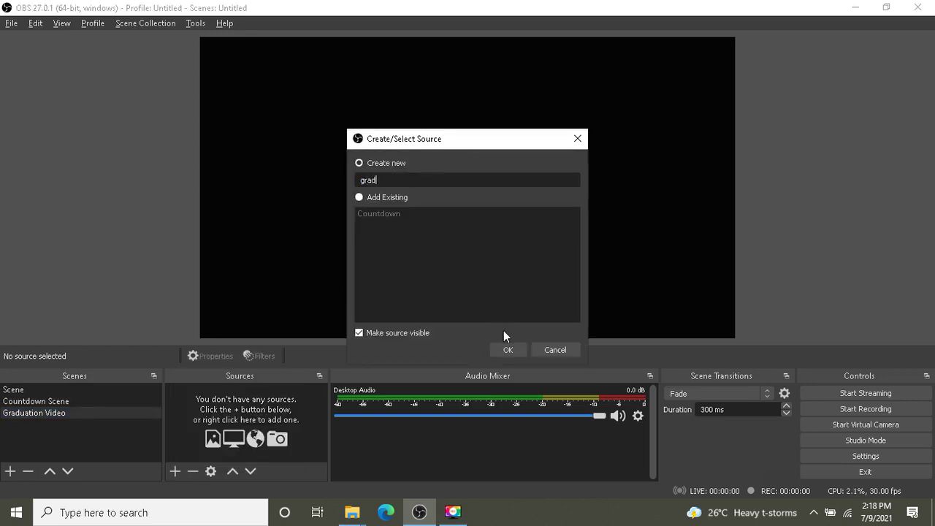
{"action": "type", "text": "uationvideo"}
{"action": "left_click", "coordinate": [507, 350]}
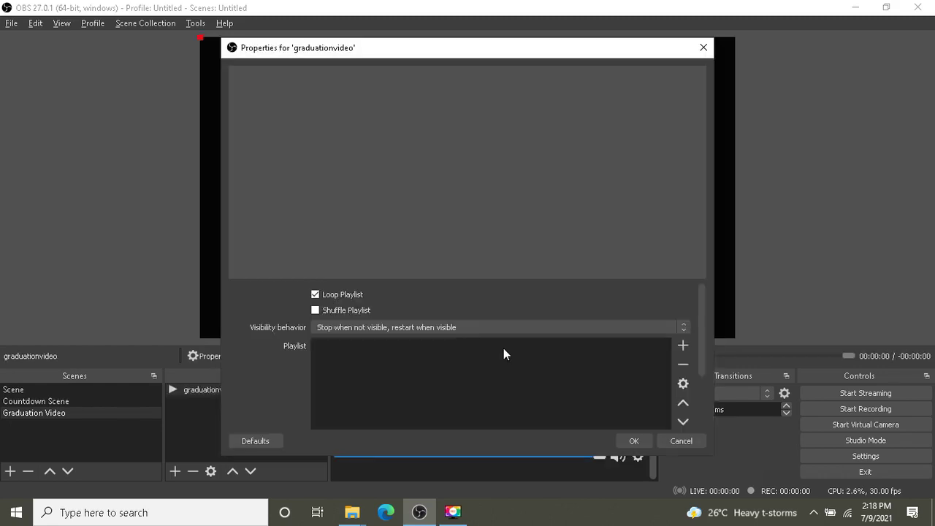
Step: Add the video "MLNHS Online Graduation Presentation batch 2019-2020" from Downloads\Video to the source's playlist and accept the properties
{"action": "left_click", "coordinate": [683, 345]}
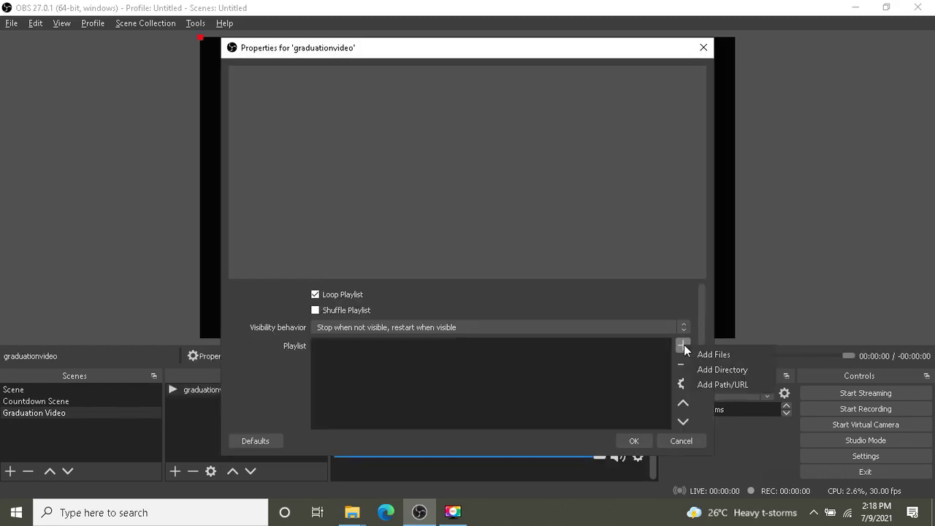
{"action": "left_click", "coordinate": [701, 354]}
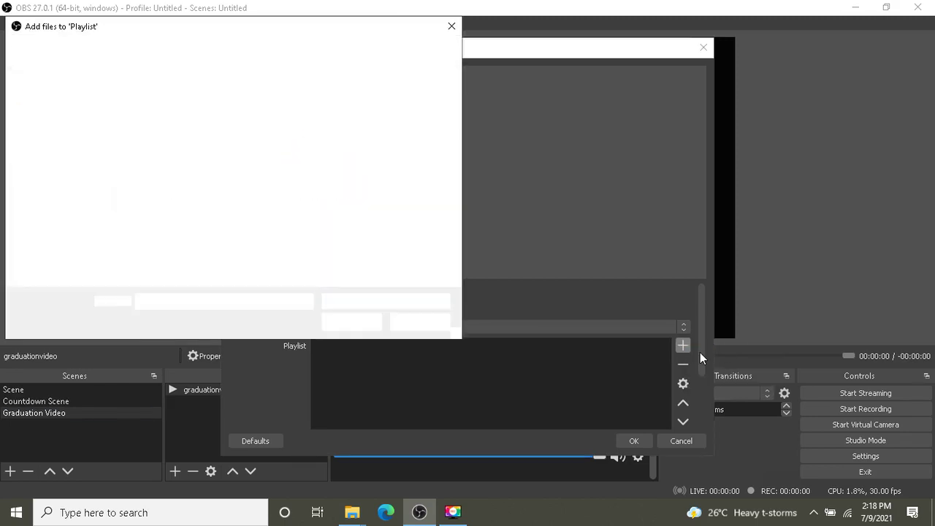
{"action": "left_click", "coordinate": [343, 167]}
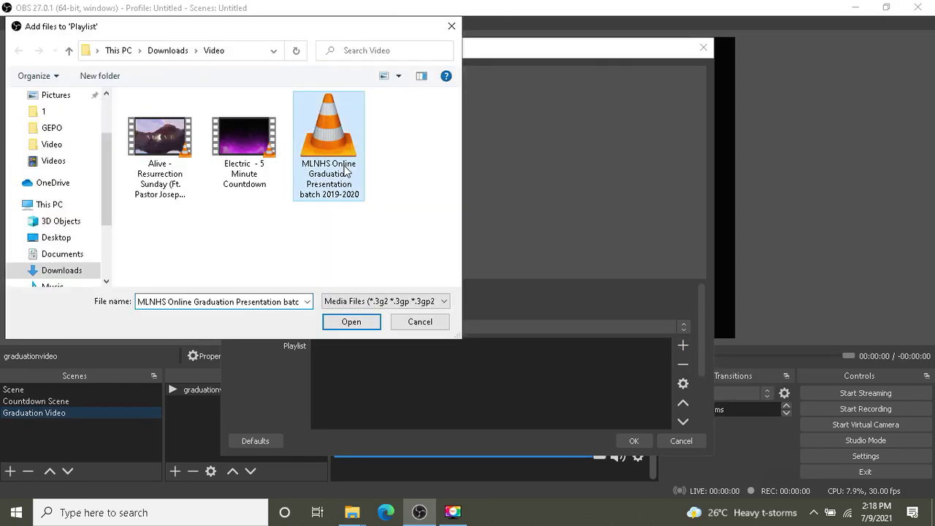
{"action": "left_click", "coordinate": [351, 321]}
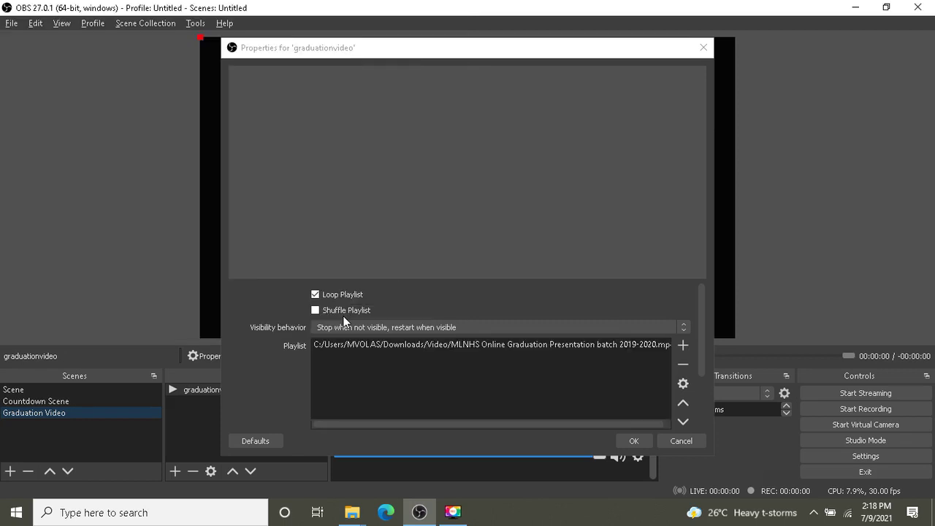
{"action": "left_click", "coordinate": [640, 438]}
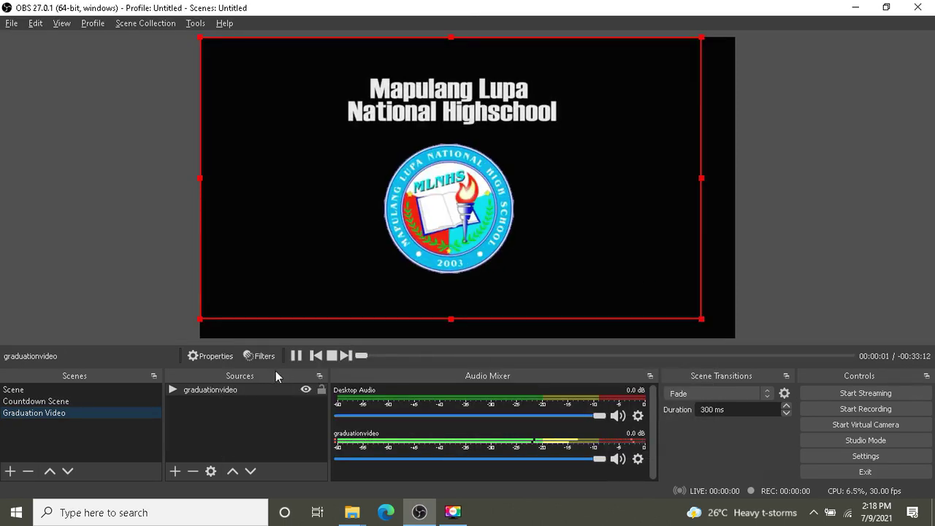
{"action": "left_click", "coordinate": [328, 356]}
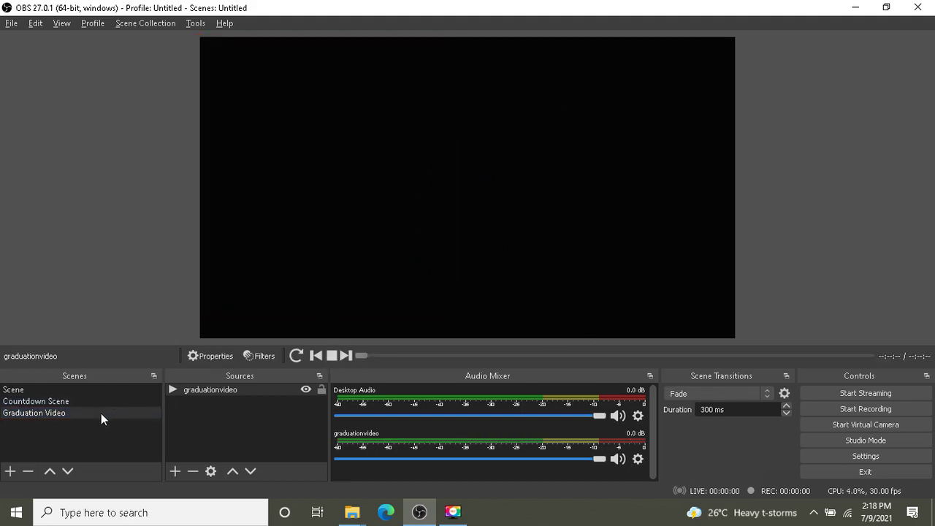
{"action": "left_click", "coordinate": [277, 278]}
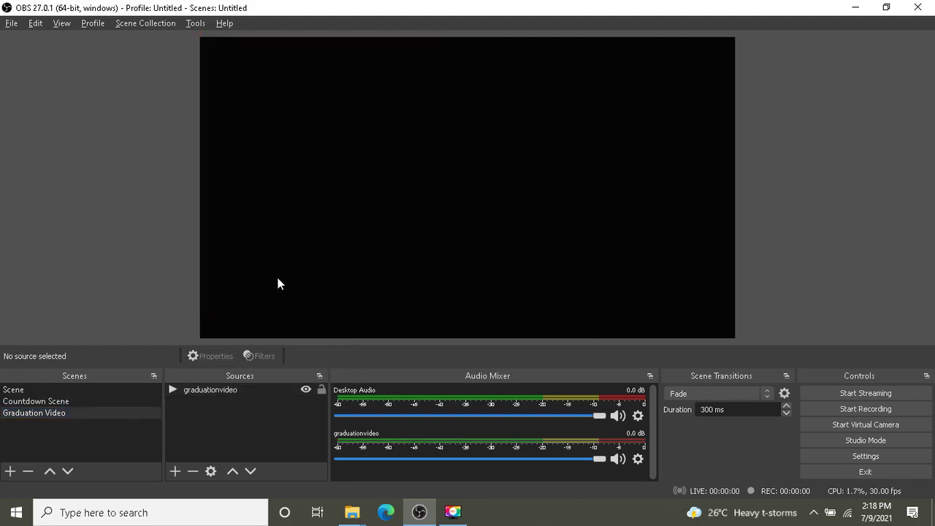
{"action": "left_click", "coordinate": [227, 390]}
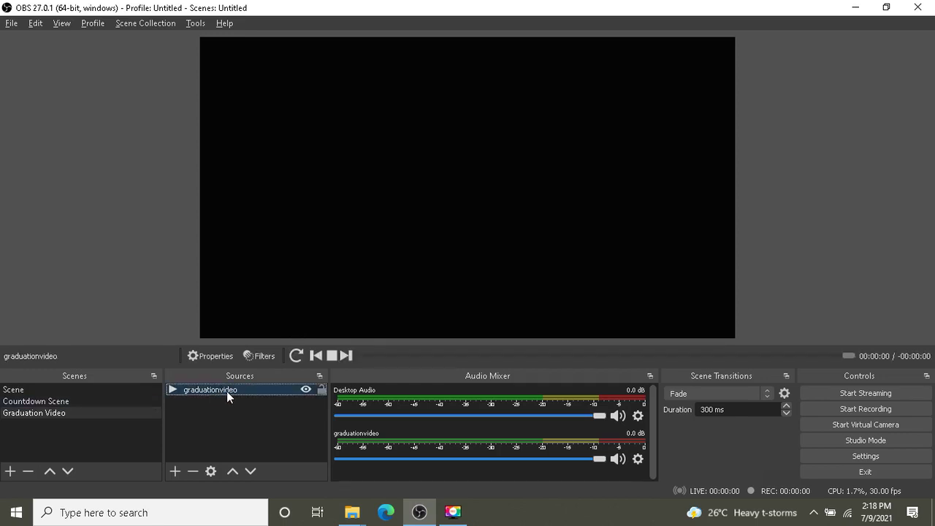
{"action": "double_click", "coordinate": [226, 391]}
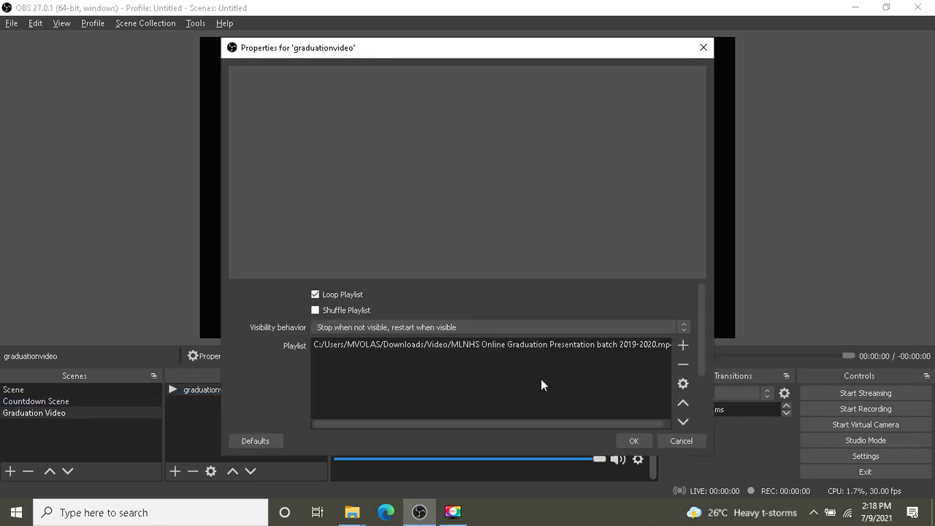
{"action": "key", "text": "Escape"}
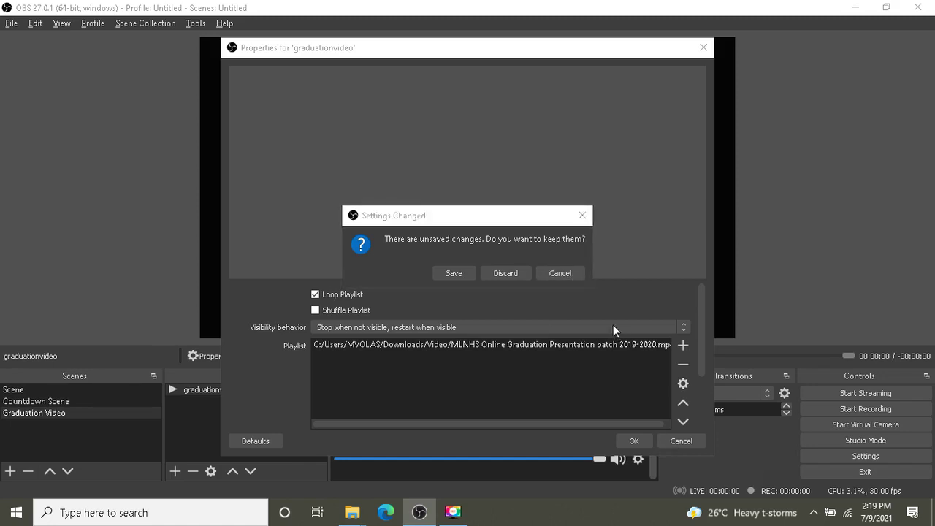
{"action": "left_click", "coordinate": [572, 277]}
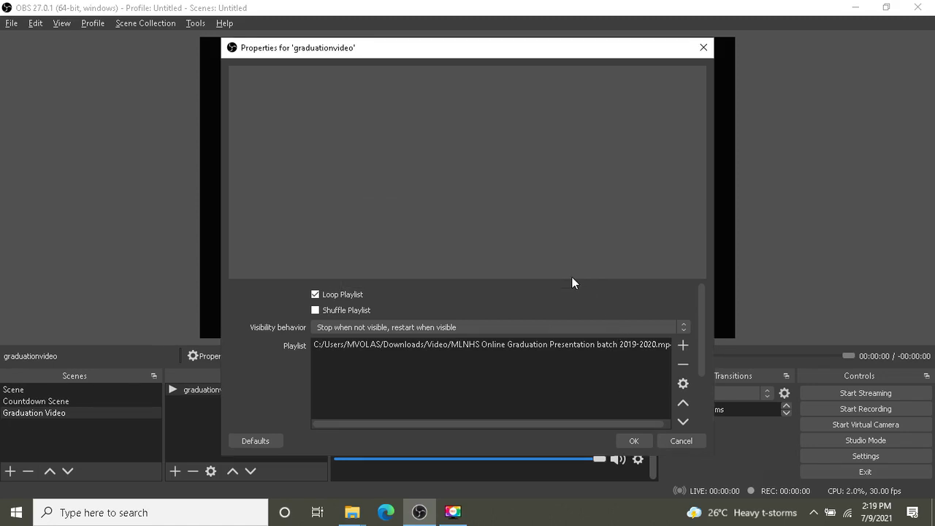
{"action": "left_click", "coordinate": [695, 445]}
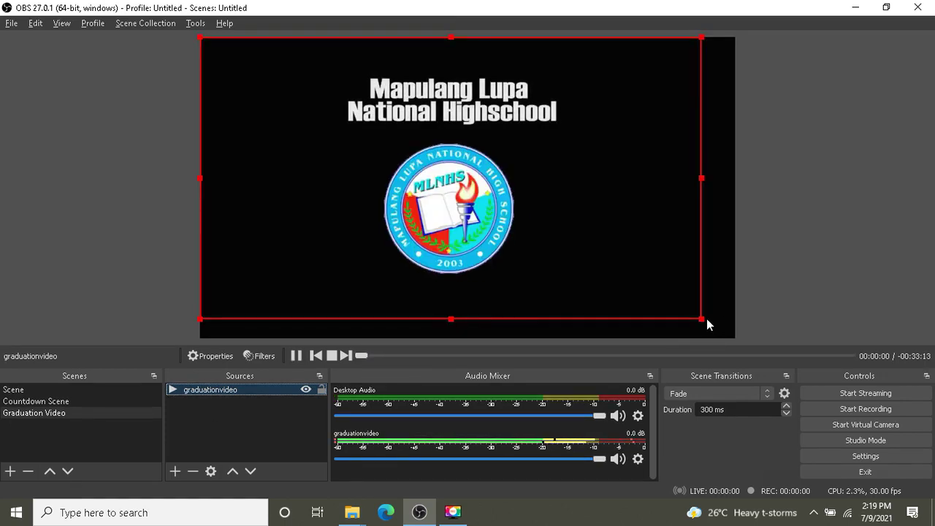
Step: Enlarge the graduation video in the preview so that it fills the whole canvas of the Graduation Video scene
{"action": "left_click_drag", "start_coordinate": [703, 319], "coordinate": [730, 325]}
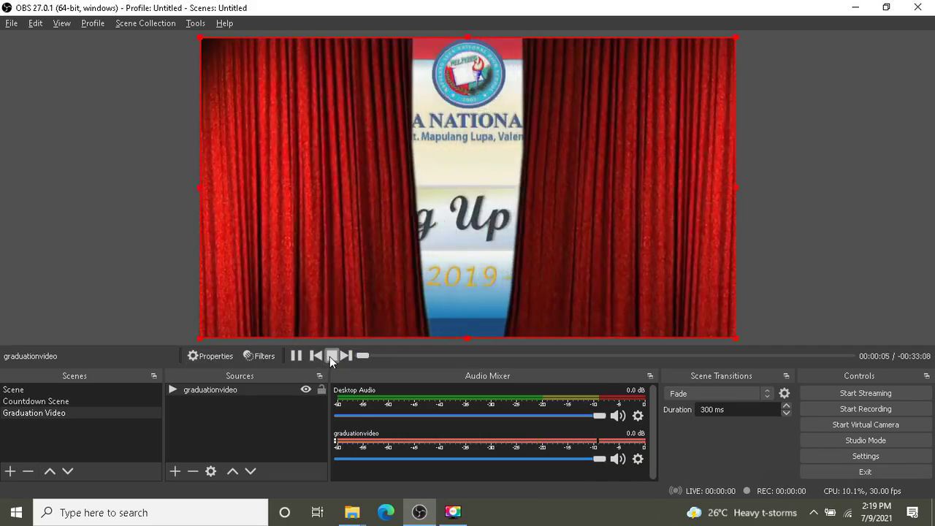
Step: Raise the computer's system volume to 92 while the graduation video plays
{"action": "key", "text": "XF86AudioLowerVolume"}
{"action": "key", "text": "XF86AudioRaiseVolume"}
{"action": "key", "text": "XF86AudioRaiseVolume"}
{"action": "key", "text": "XF86AudioRaiseVolume"}
{"action": "key", "text": "XF86AudioRaiseVolume"}
{"action": "key", "text": "XF86AudioRaiseVolume"}
{"action": "key", "text": "XF86AudioRaiseVolume"}
{"action": "key", "text": "XF86AudioRaiseVolume"}
{"action": "key", "text": "XF86AudioRaiseVolume"}
{"action": "key", "text": "XF86AudioRaiseVolume"}
{"action": "key", "text": "XF86AudioRaiseVolume"}
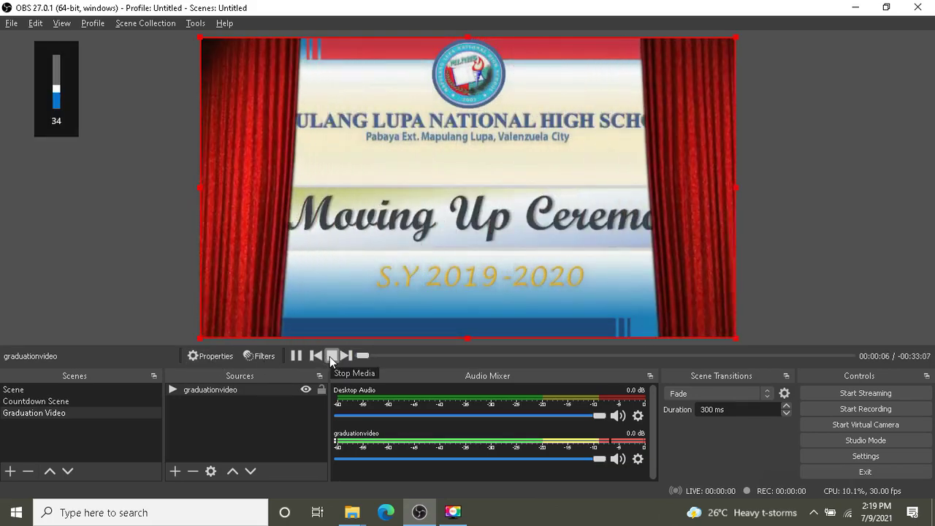
{"action": "key", "text": "XF86AudioRaiseVolume"}
{"action": "key", "text": "XF86AudioRaiseVolume"}
{"action": "key", "text": "XF86AudioRaiseVolume"}
{"action": "key", "text": "XF86AudioRaiseVolume"}
{"action": "key", "text": "XF86AudioRaiseVolume"}
{"action": "key", "text": "XF86AudioRaiseVolume"}
{"action": "key", "text": "XF86AudioRaiseVolume"}
{"action": "key", "text": "XF86AudioRaiseVolume"}
{"action": "key", "text": "XF86AudioRaiseVolume"}
{"action": "key", "text": "XF86AudioRaiseVolume"}
{"action": "key", "text": "XF86AudioRaiseVolume"}
{"action": "key", "text": "XF86AudioRaiseVolume"}
{"action": "key", "text": "XF86AudioRaiseVolume"}
{"action": "key", "text": "XF86AudioRaiseVolume"}
{"action": "key", "text": "XF86AudioRaiseVolume"}
{"action": "key", "text": "XF86AudioRaiseVolume"}
{"action": "key", "text": "XF86AudioRaiseVolume"}
{"action": "key", "text": "XF86AudioRaiseVolume"}
{"action": "key", "text": "XF86AudioRaiseVolume"}
{"action": "key", "text": "XF86AudioRaiseVolume"}
{"action": "key", "text": "XF86AudioRaiseVolume"}
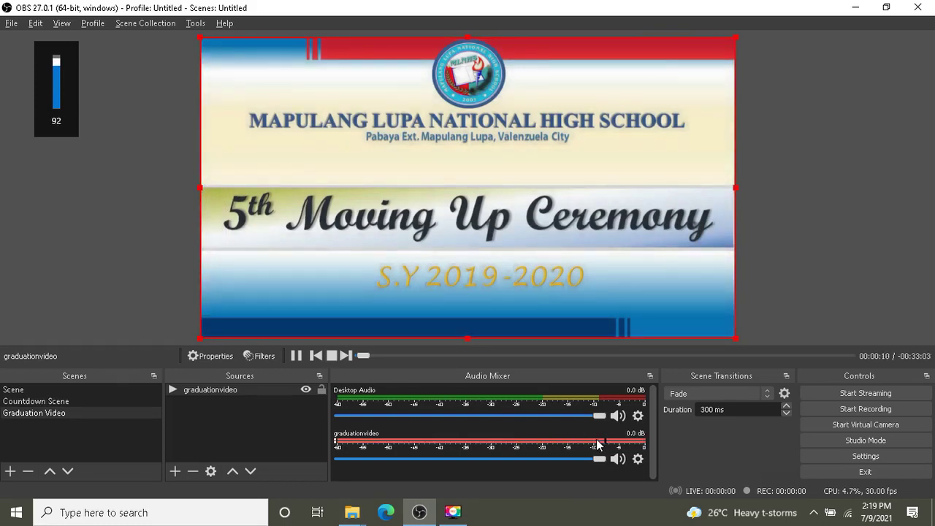
Step: Set audio monitoring to Monitor and Output for both graduationvideo and Desktop Audio, and stop the graduation video's playback
{"action": "left_click", "coordinate": [637, 459]}
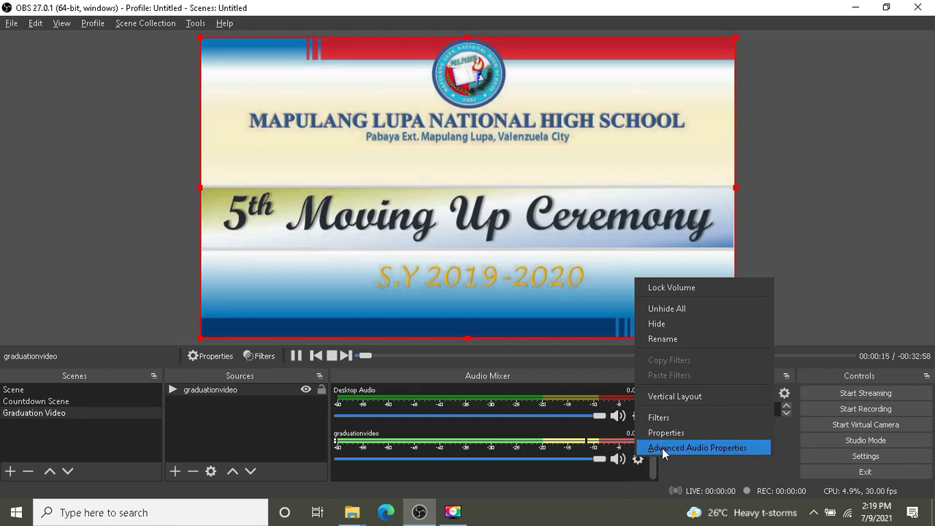
{"action": "left_click", "coordinate": [653, 446]}
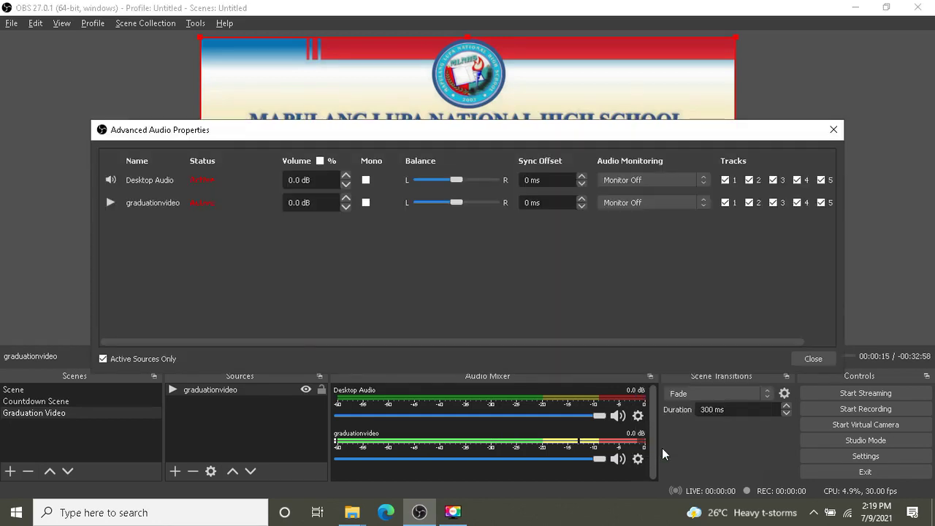
{"action": "left_click", "coordinate": [699, 205]}
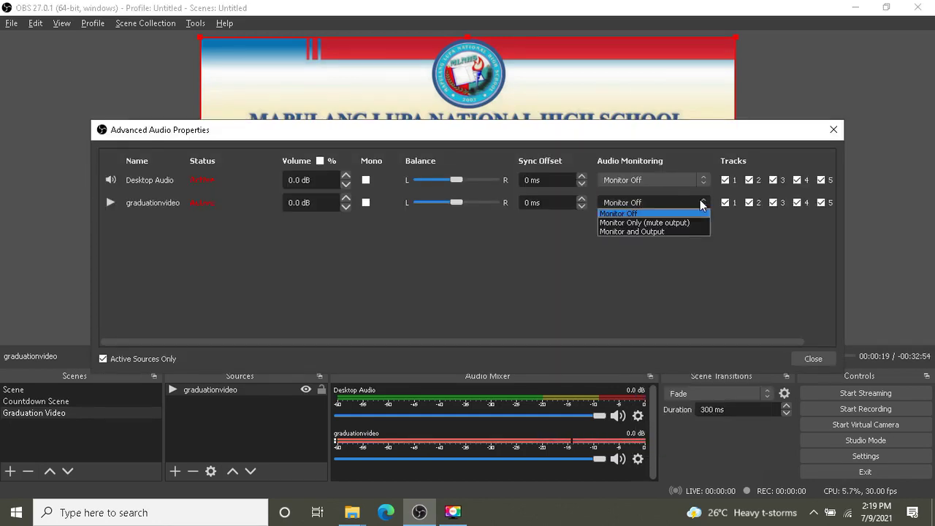
{"action": "left_click", "coordinate": [679, 232]}
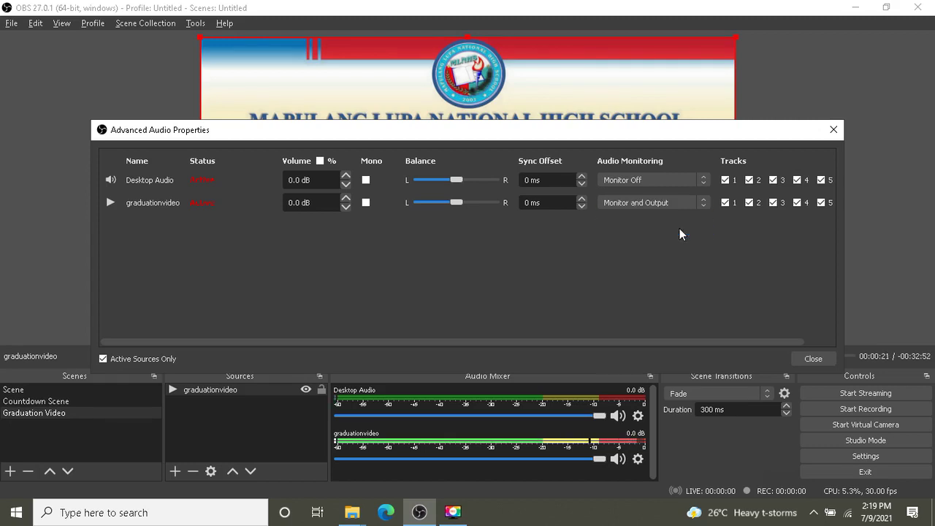
{"action": "left_click", "coordinate": [701, 183]}
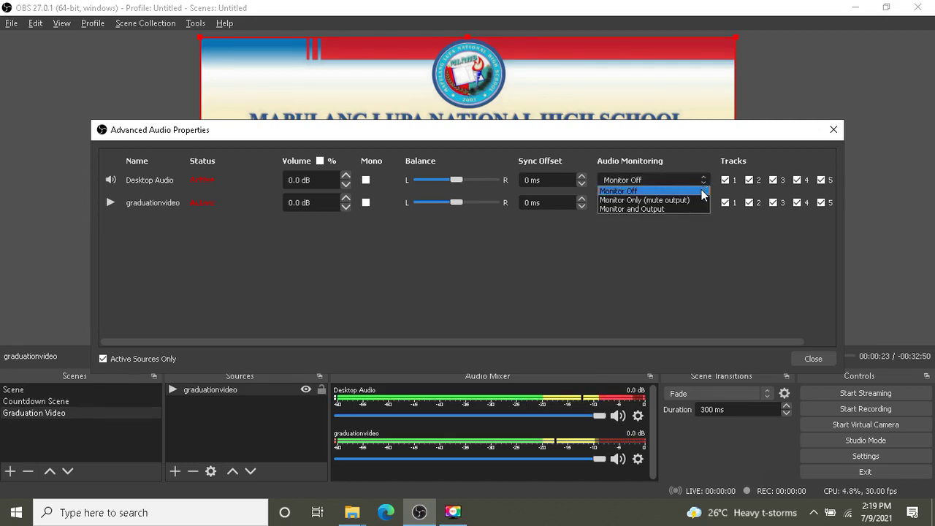
{"action": "left_click", "coordinate": [667, 209]}
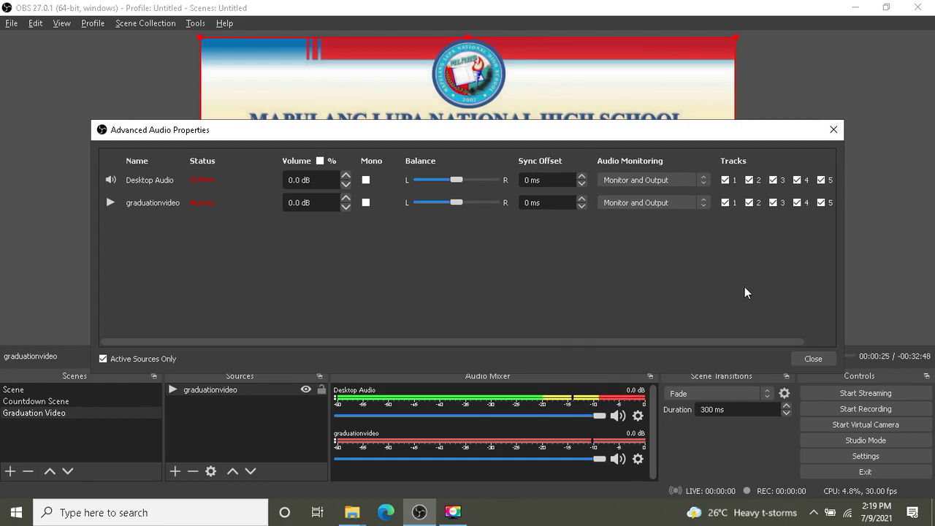
{"action": "left_click", "coordinate": [812, 358]}
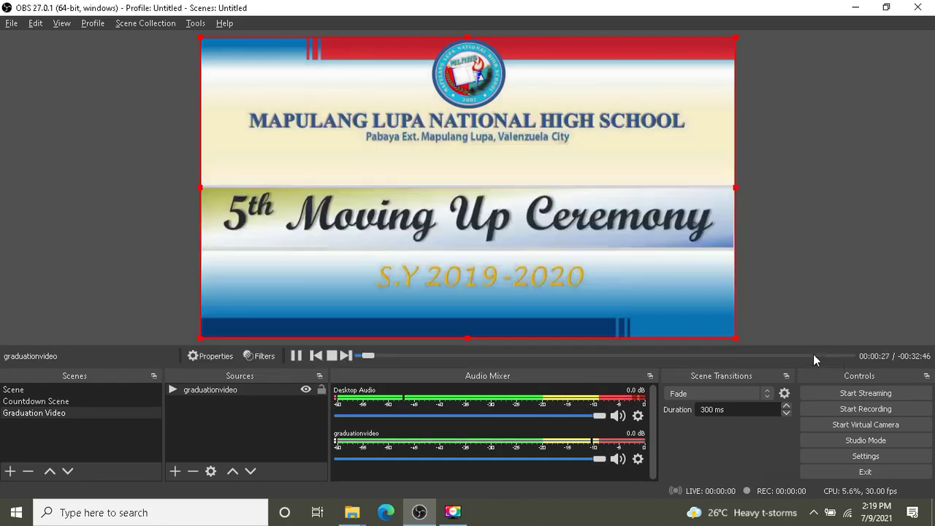
{"action": "left_click", "coordinate": [331, 354]}
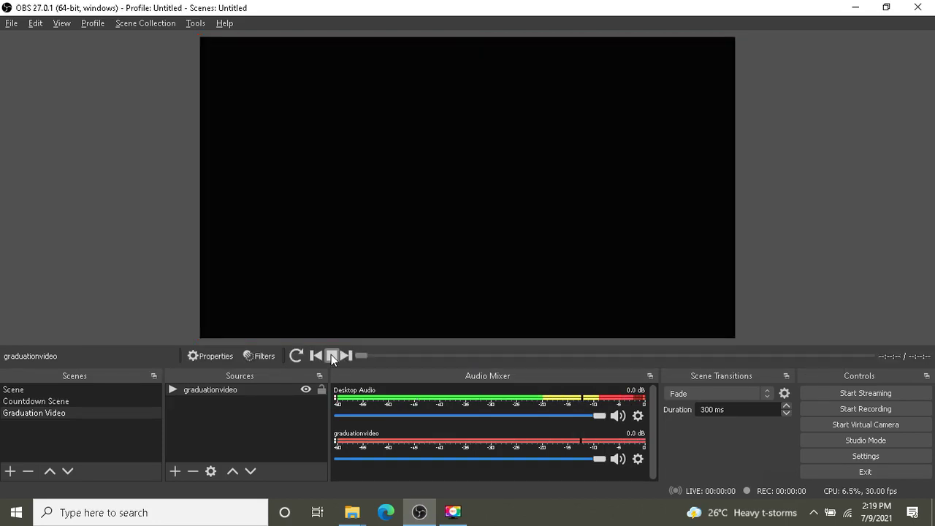
Step: Rename the scene named Scene to Idle Scene
{"action": "left_click", "coordinate": [31, 391]}
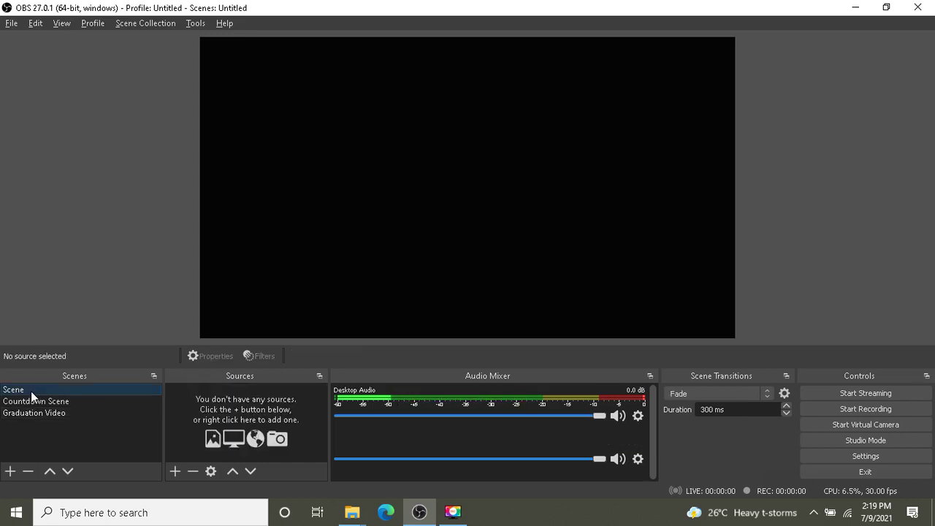
{"action": "right_click", "coordinate": [31, 391]}
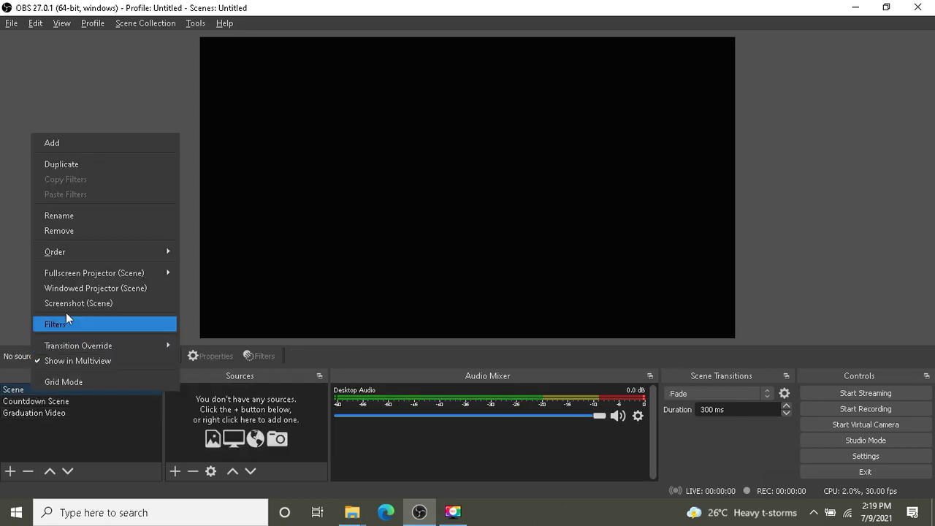
{"action": "left_click", "coordinate": [111, 214]}
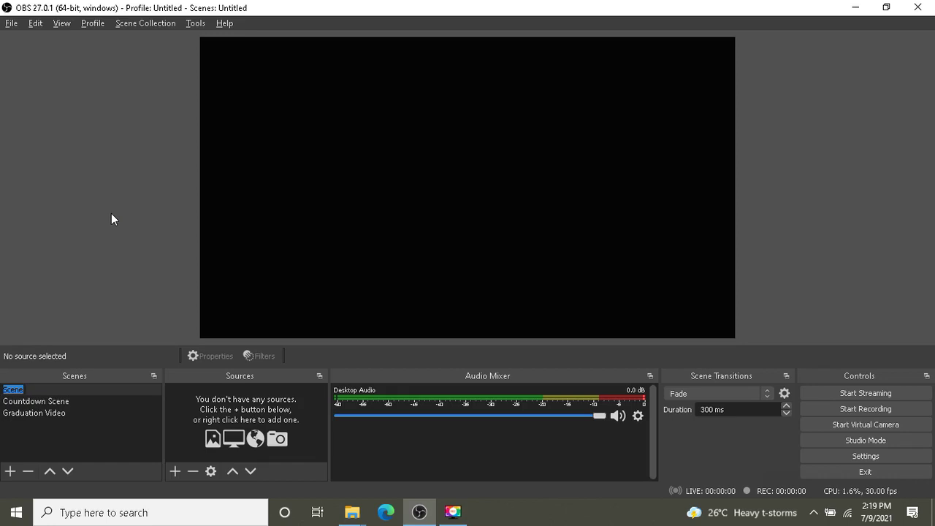
{"action": "type", "text": "Idle Scre"}
{"action": "key", "text": "BackSpace"}
{"action": "key", "text": "BackSpace"}
{"action": "type", "text": "ene"}
{"action": "key", "text": "Return"}
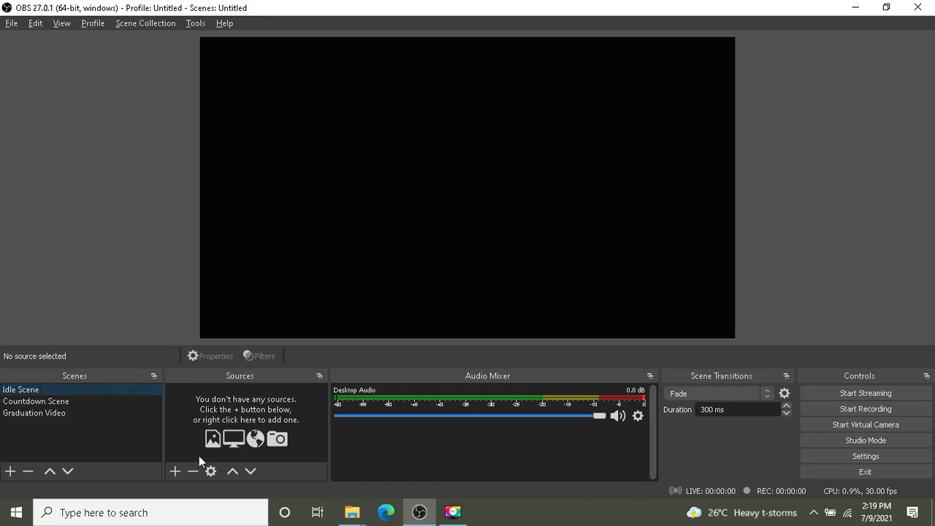
Step: Add a new Image source to Idle Scene with the standby picture from the Pictures folder, keeping the default source name
{"action": "left_click", "coordinate": [175, 471]}
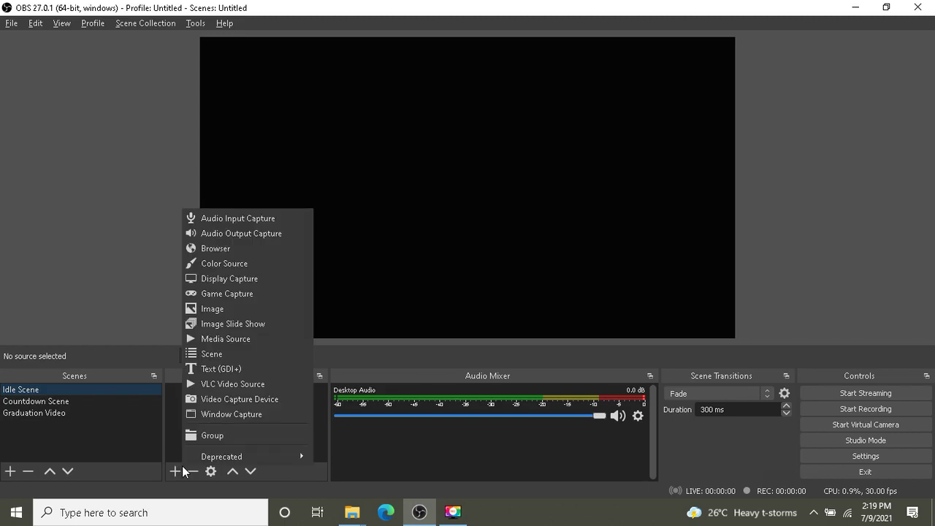
{"action": "left_click", "coordinate": [242, 310]}
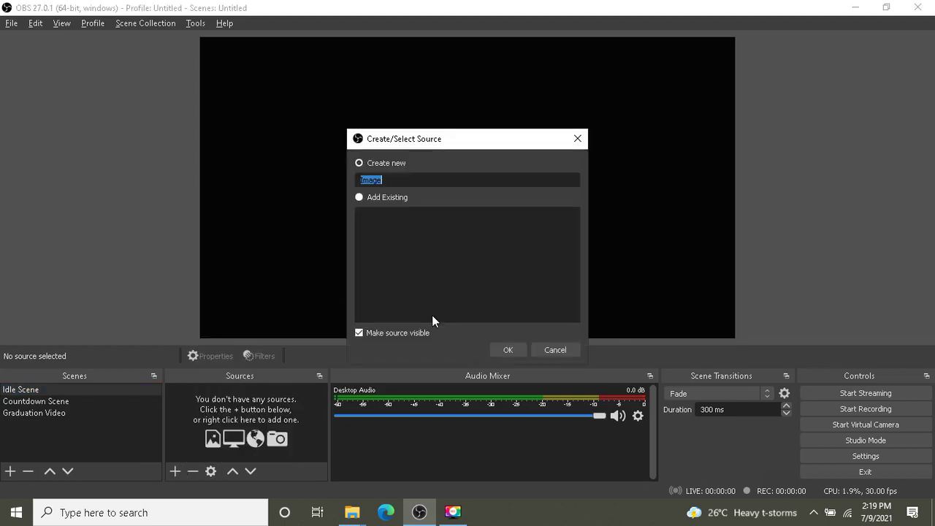
{"action": "left_click", "coordinate": [516, 351]}
{"action": "left_click", "coordinate": [666, 342]}
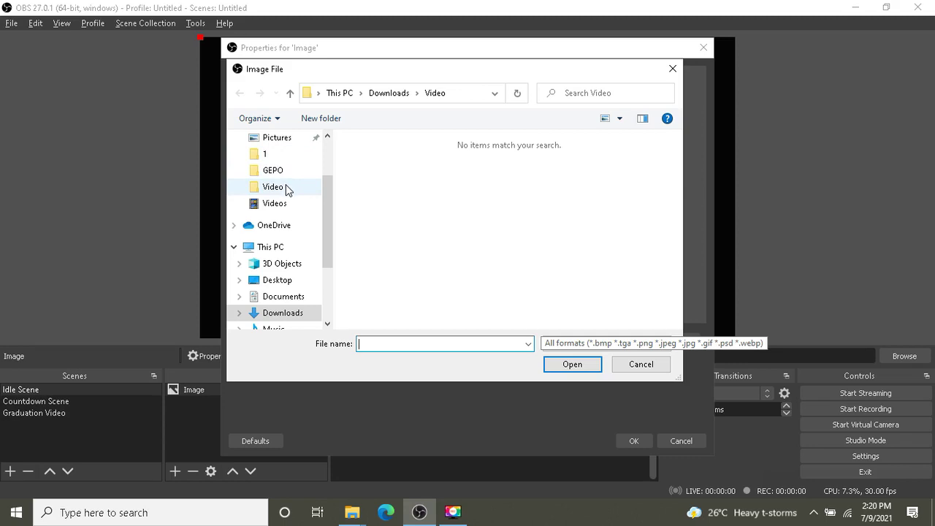
{"action": "left_click", "coordinate": [288, 144]}
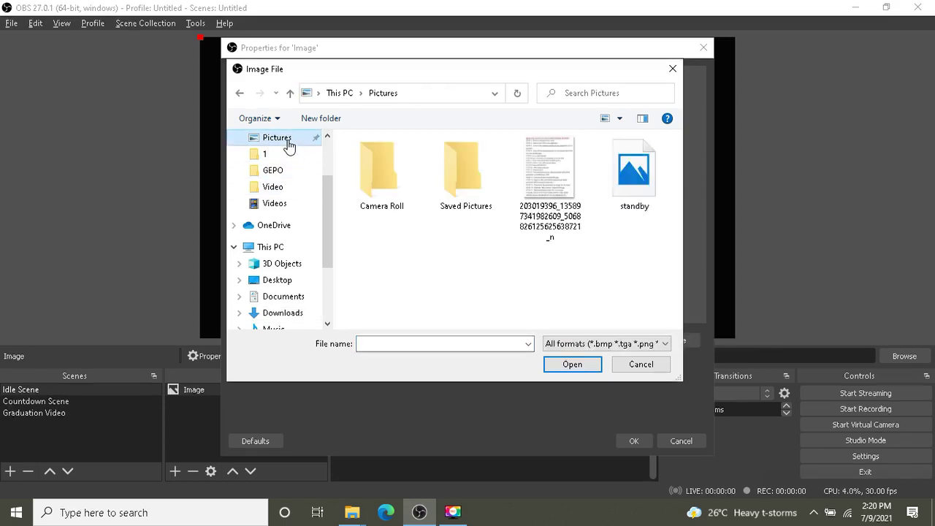
{"action": "left_click", "coordinate": [632, 183]}
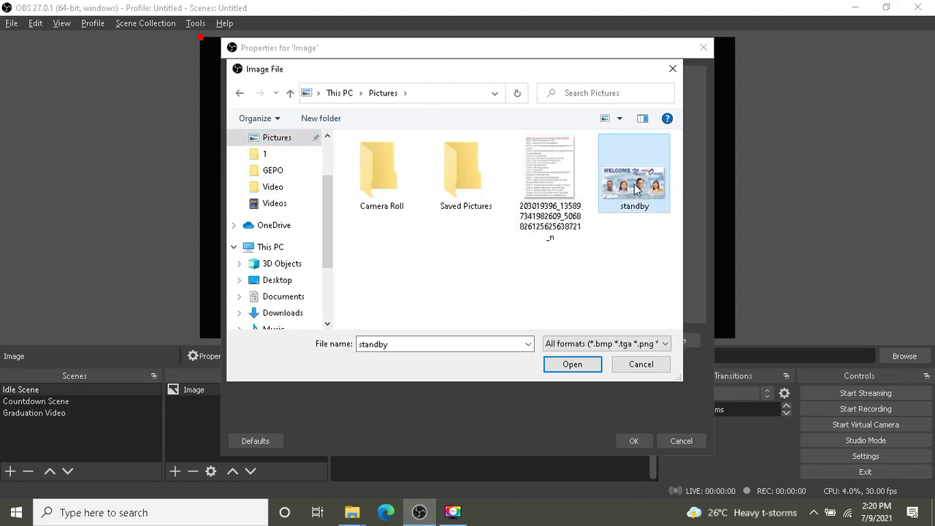
{"action": "left_click", "coordinate": [555, 363]}
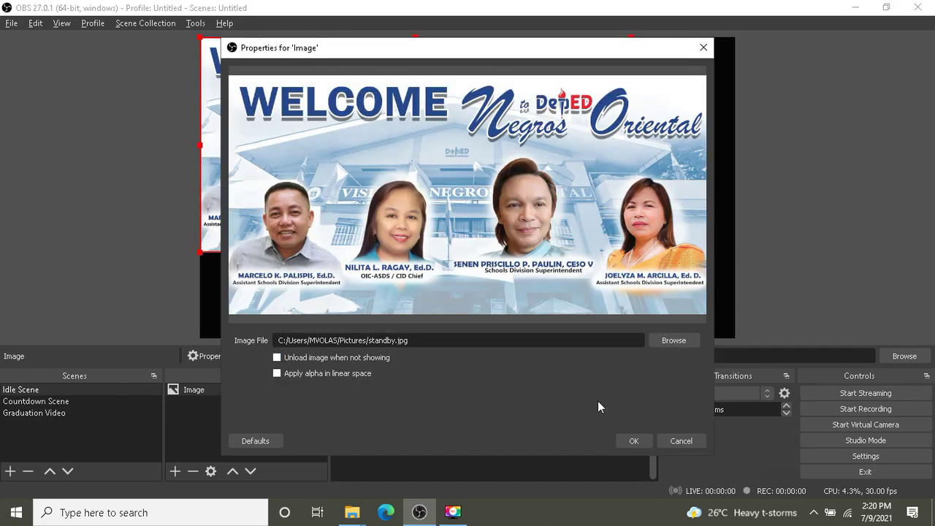
{"action": "left_click", "coordinate": [632, 441]}
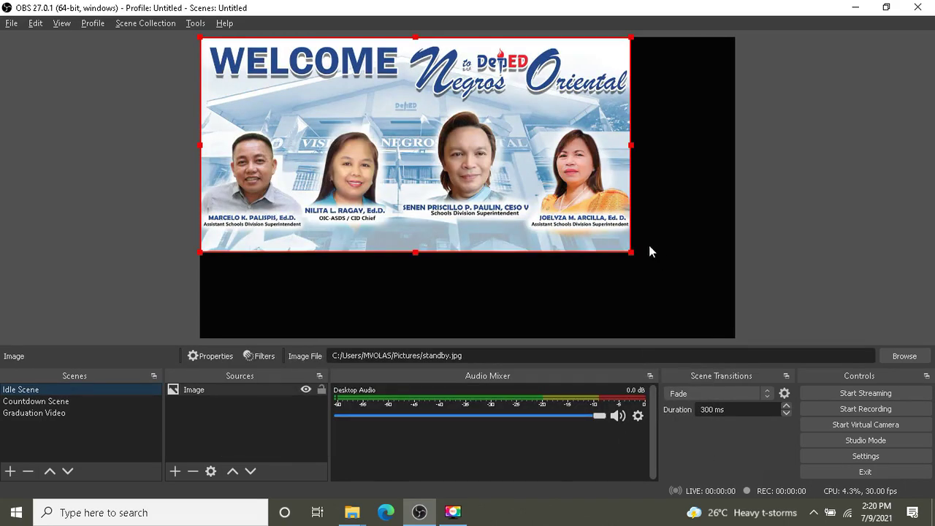
Step: Enlarge the standby image to the full canvas width, and preview Countdown Scene briefly before returning to Idle Scene
{"action": "left_click_drag", "start_coordinate": [630, 253], "coordinate": [733, 300]}
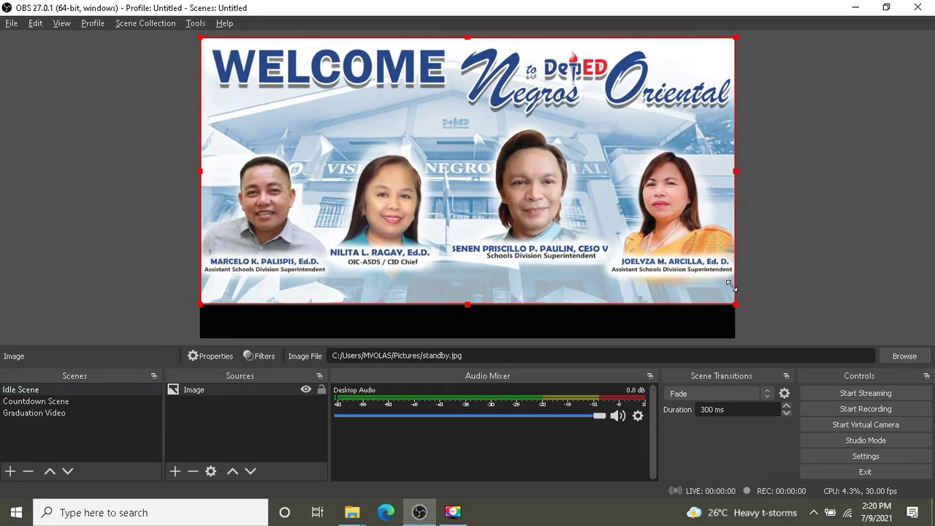
{"action": "left_click", "coordinate": [838, 286]}
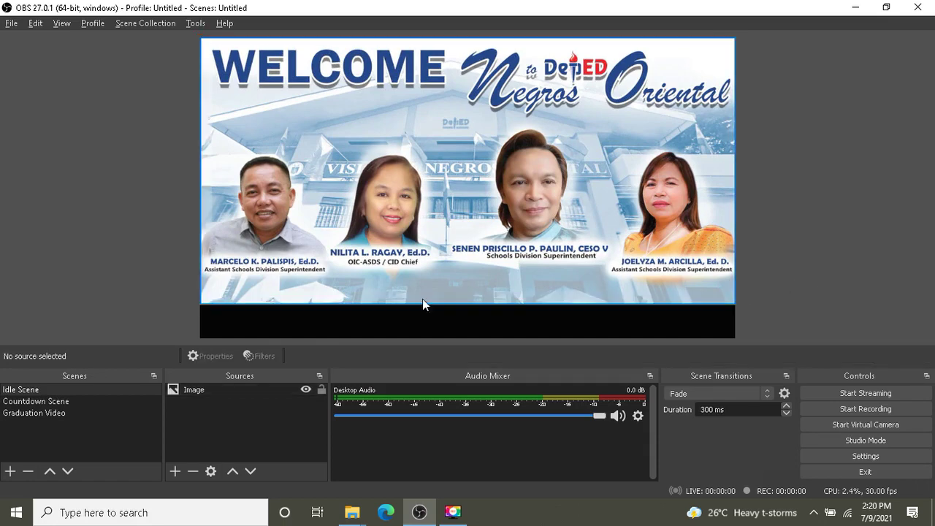
{"action": "left_click", "coordinate": [76, 404]}
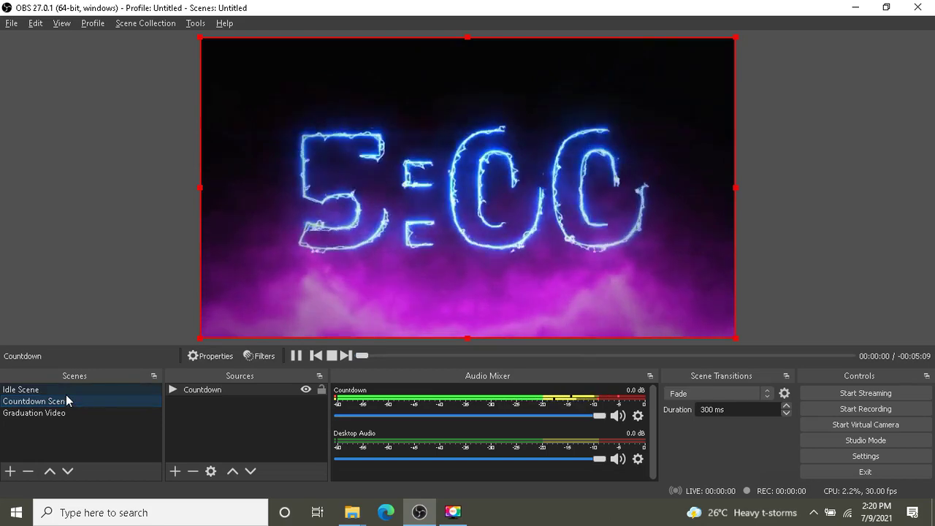
{"action": "left_click", "coordinate": [60, 394]}
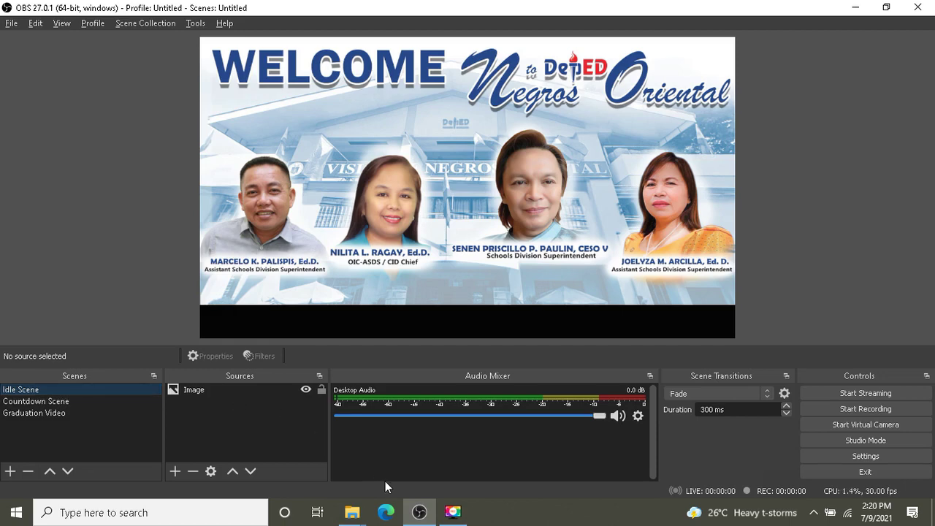
Step: Switch to Google Chrome, start a live video from the Facebook profile, and bring up its stream key under Live Stream Setup
{"action": "left_click", "coordinate": [427, 515]}
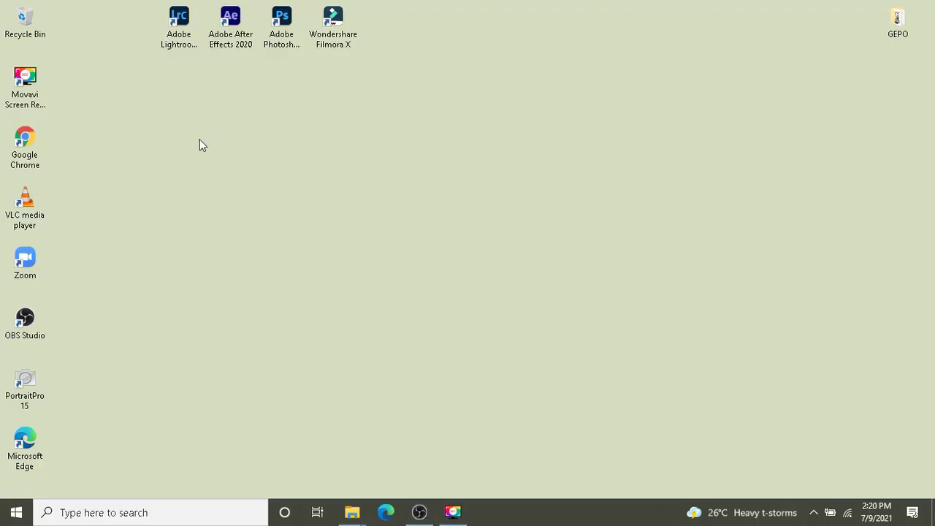
{"action": "double_click", "coordinate": [33, 147]}
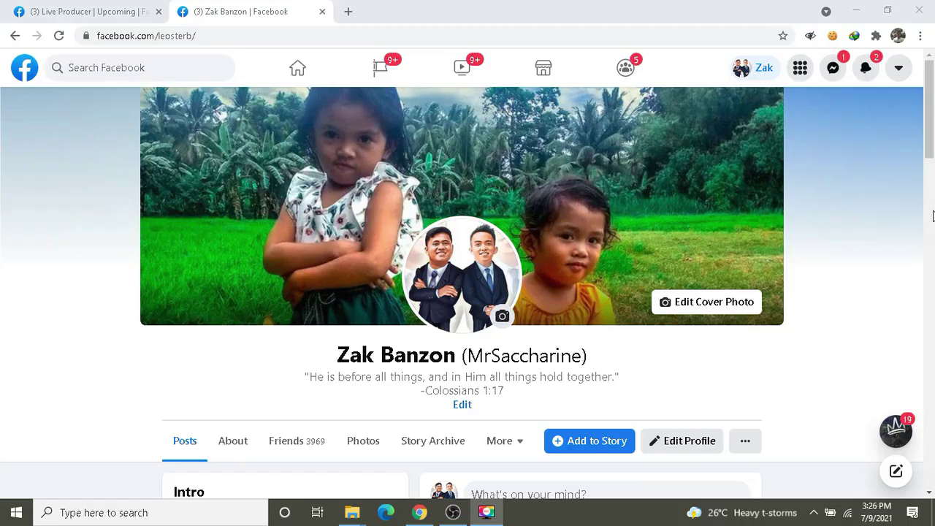
{"action": "scroll", "coordinate": [932, 215], "scroll_direction": "down", "scroll_amount": 5}
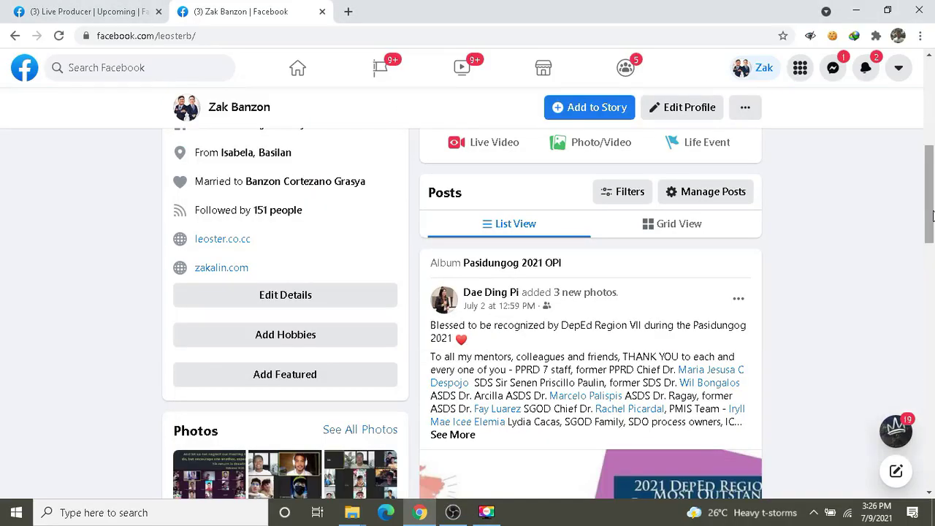
{"action": "left_click_drag", "start_coordinate": [932, 216], "coordinate": [932, 183]}
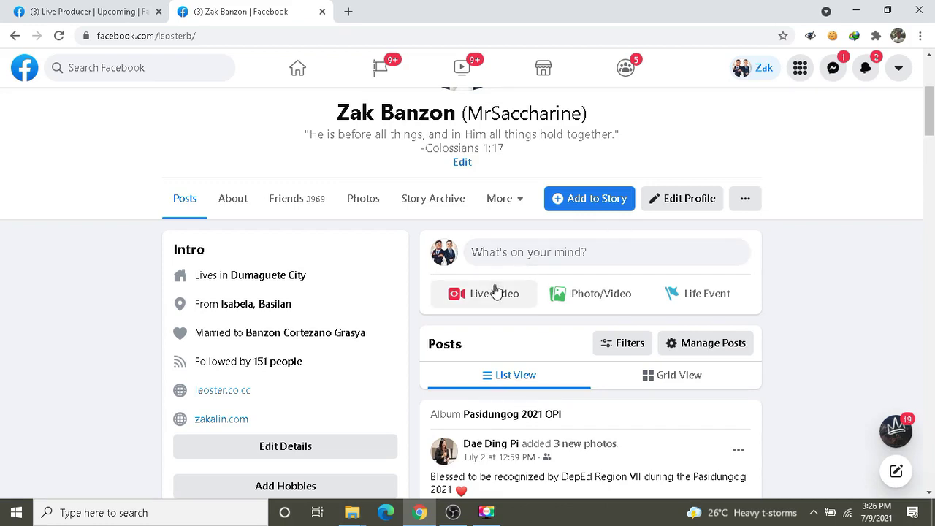
{"action": "left_click", "coordinate": [495, 290]}
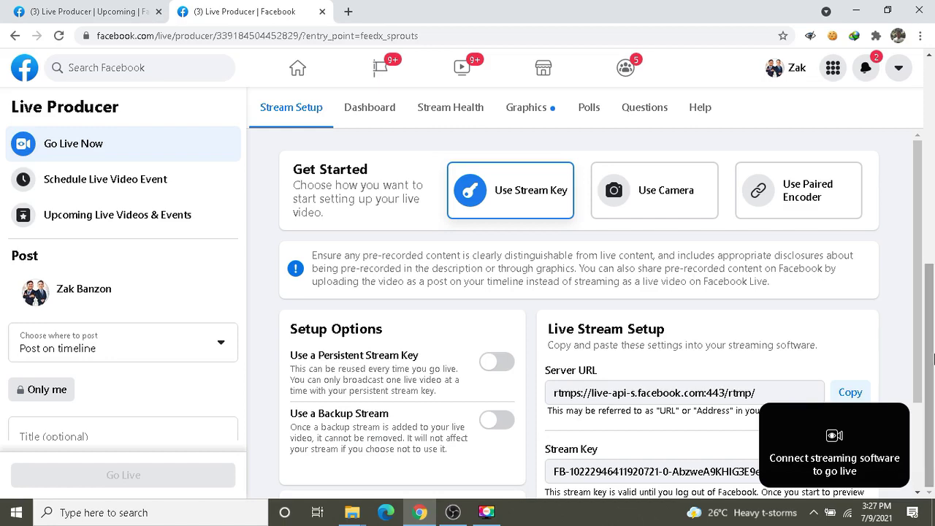
{"action": "left_click_drag", "start_coordinate": [926, 358], "coordinate": [922, 443]}
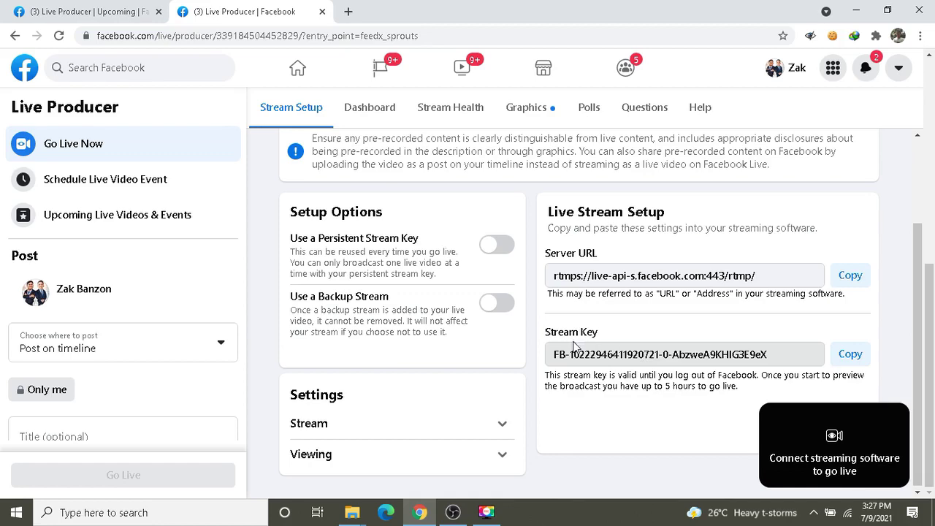
Step: Switch to OBS Studio, reveal the stream key in the Stream settings for Facebook Live, and clear it
{"action": "left_click", "coordinate": [454, 505]}
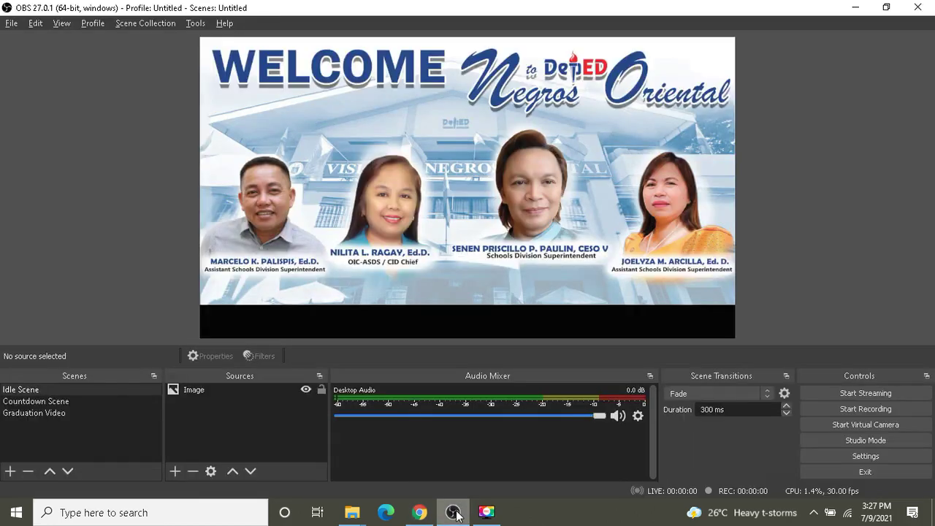
{"action": "left_click", "coordinate": [822, 456]}
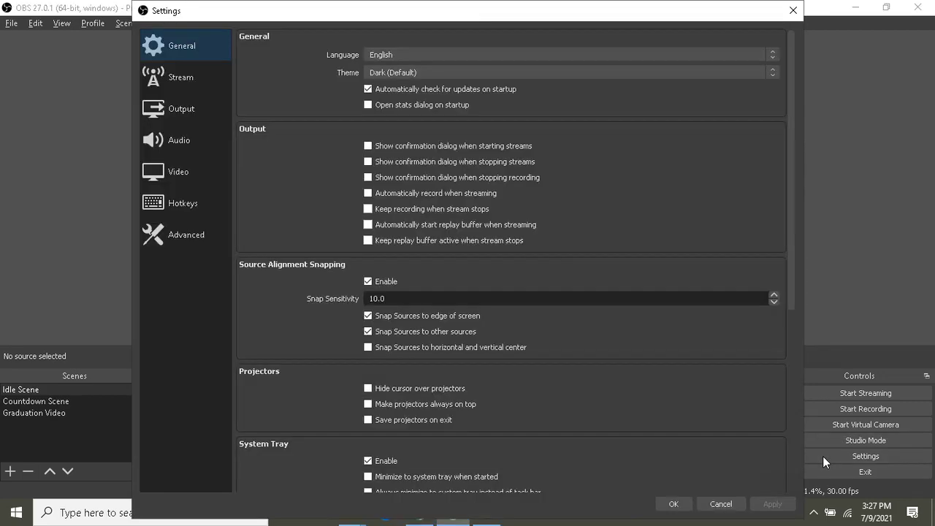
{"action": "left_click", "coordinate": [200, 87]}
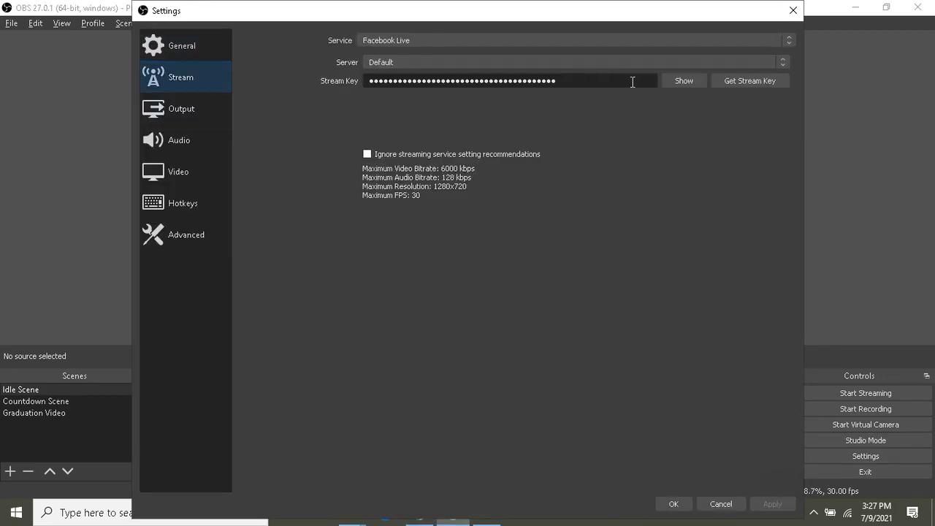
{"action": "left_click_drag", "start_coordinate": [632, 82], "coordinate": [163, 111]}
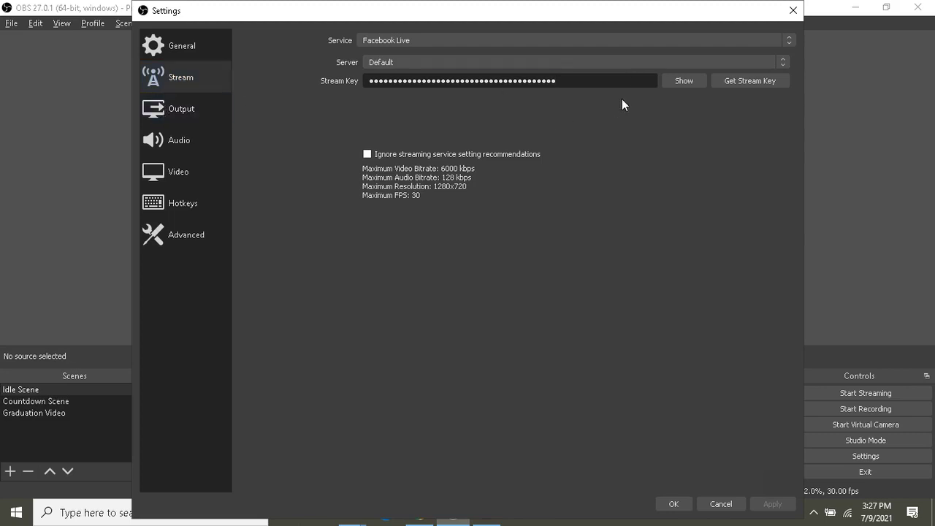
{"action": "left_click", "coordinate": [674, 84]}
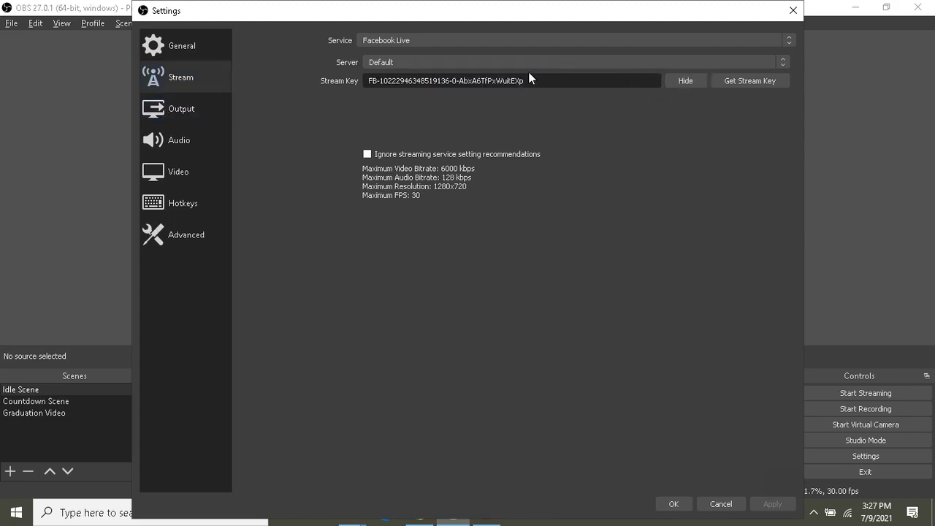
{"action": "key", "text": "ctrl+a"}
{"action": "key", "text": "BackSpace"}
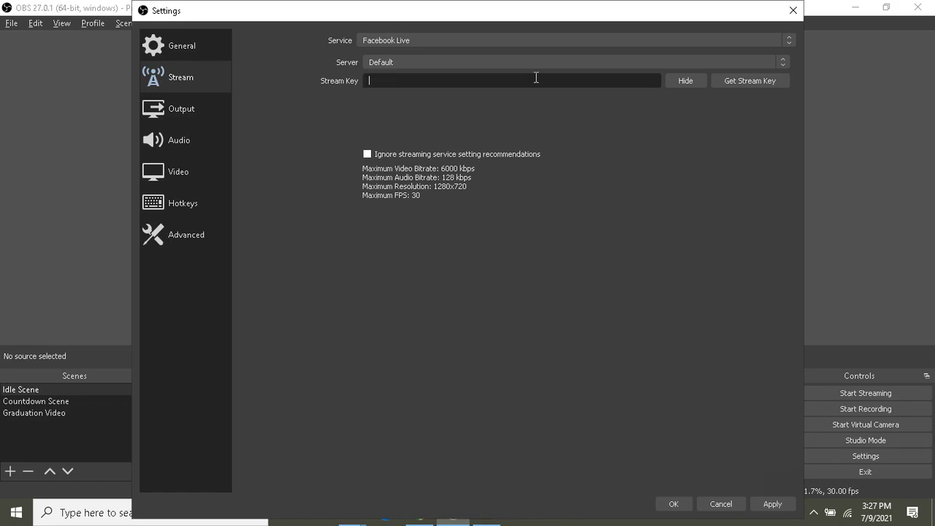
Step: Copy the stream key from Facebook Live Producer, paste it into the Stream Key field in the OBS Stream settings, and save the settings
{"action": "key", "text": "alt+Tab"}
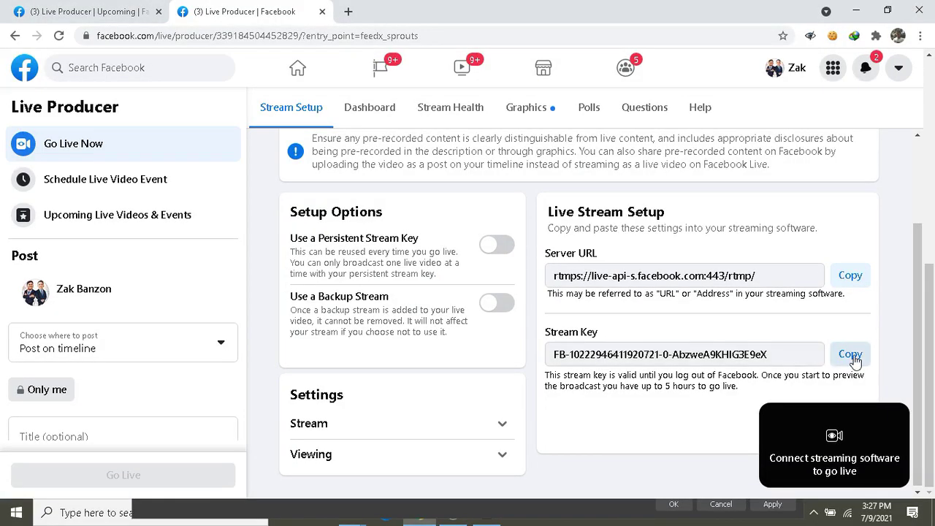
{"action": "left_click", "coordinate": [851, 357]}
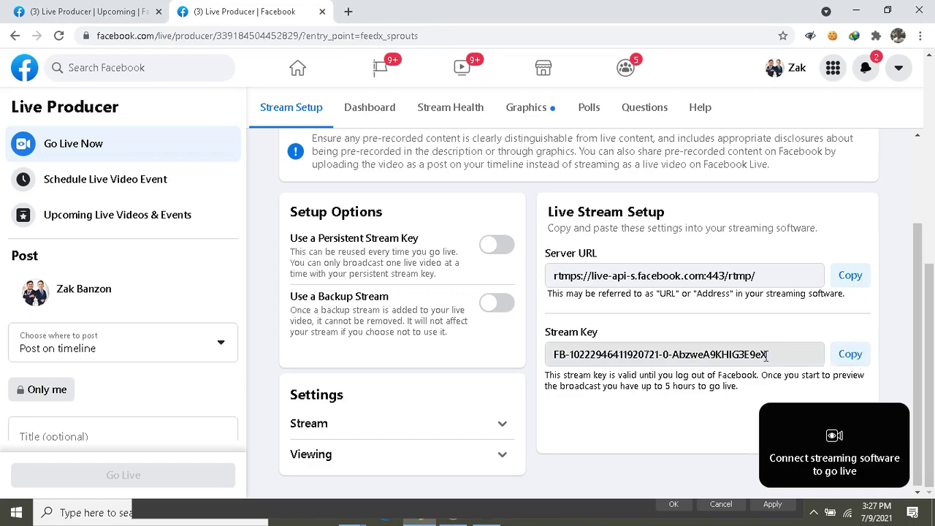
{"action": "key", "text": "alt+Tab"}
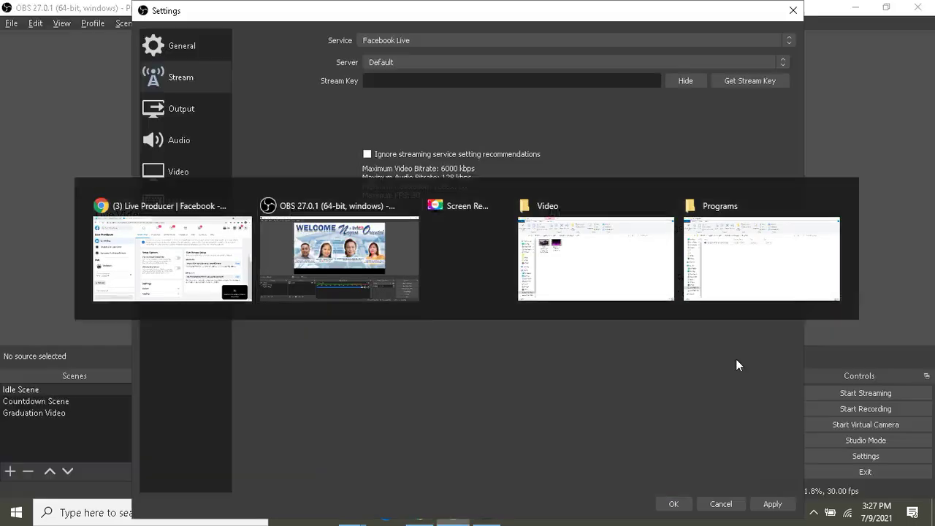
{"action": "left_click", "coordinate": [389, 75]}
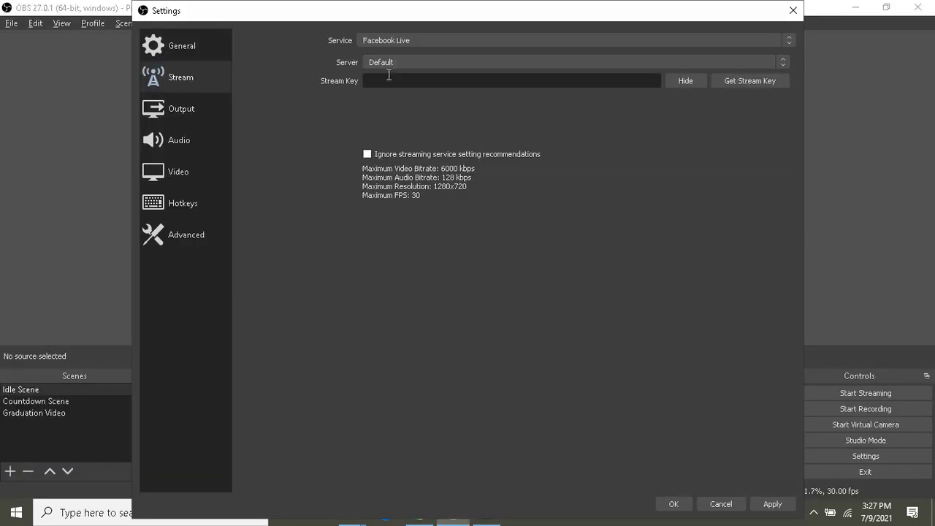
{"action": "right_click", "coordinate": [388, 76]}
{"action": "left_click", "coordinate": [408, 148]}
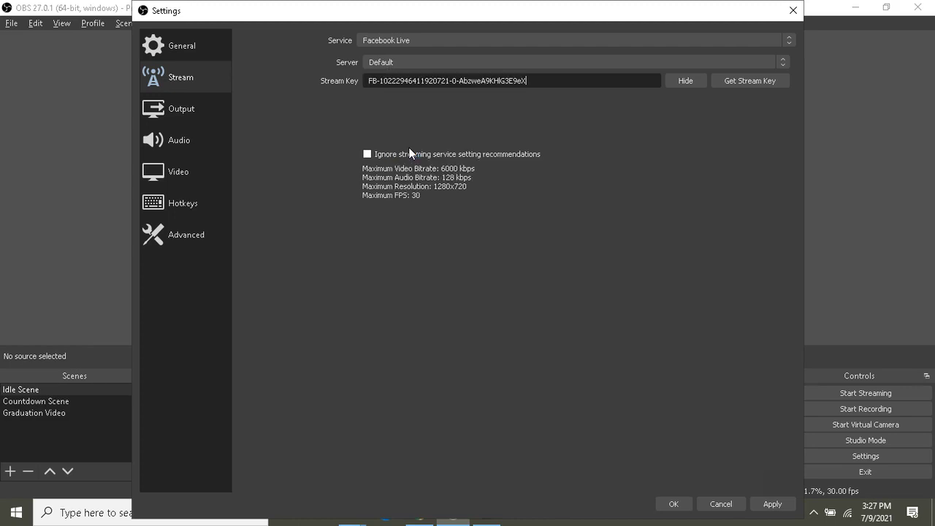
{"action": "left_click", "coordinate": [755, 509]}
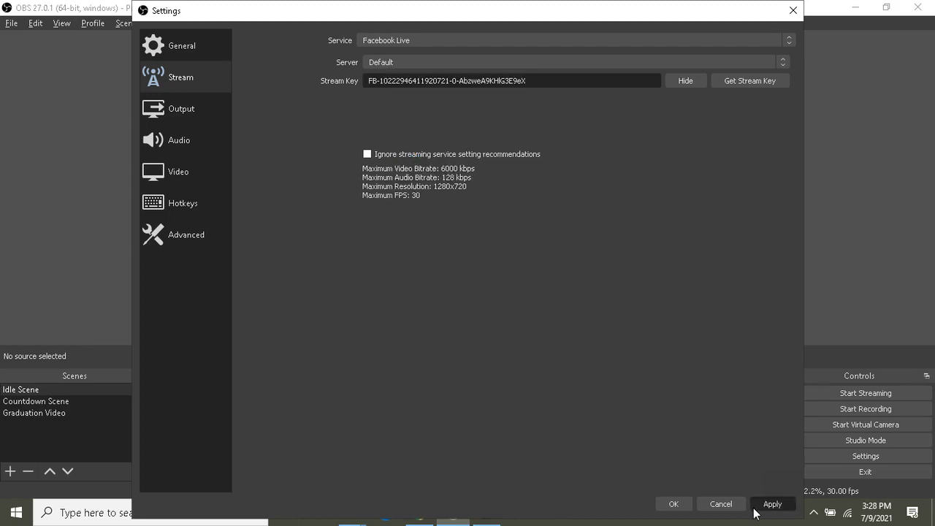
{"action": "left_click", "coordinate": [669, 505]}
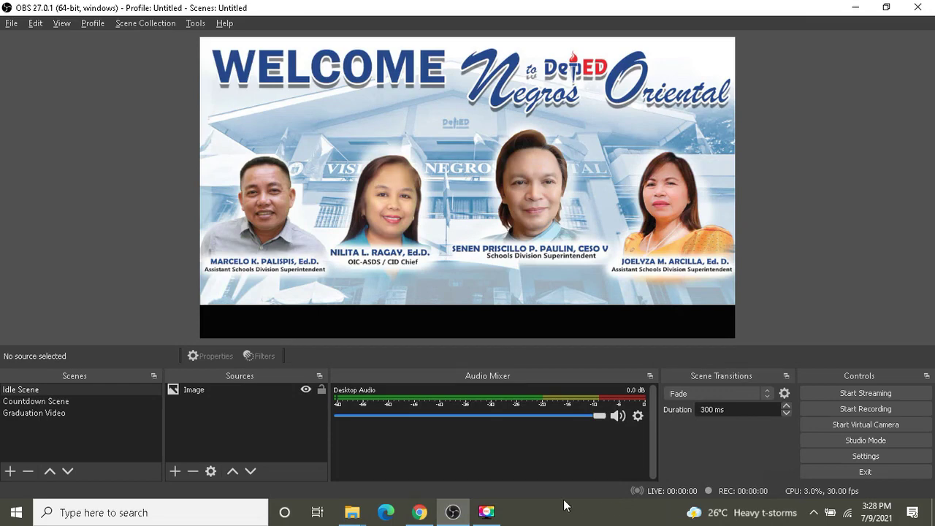
Step: Switch to Google Chrome and title the live video Graduation in the Facebook Live Producer post details
{"action": "left_click", "coordinate": [421, 512]}
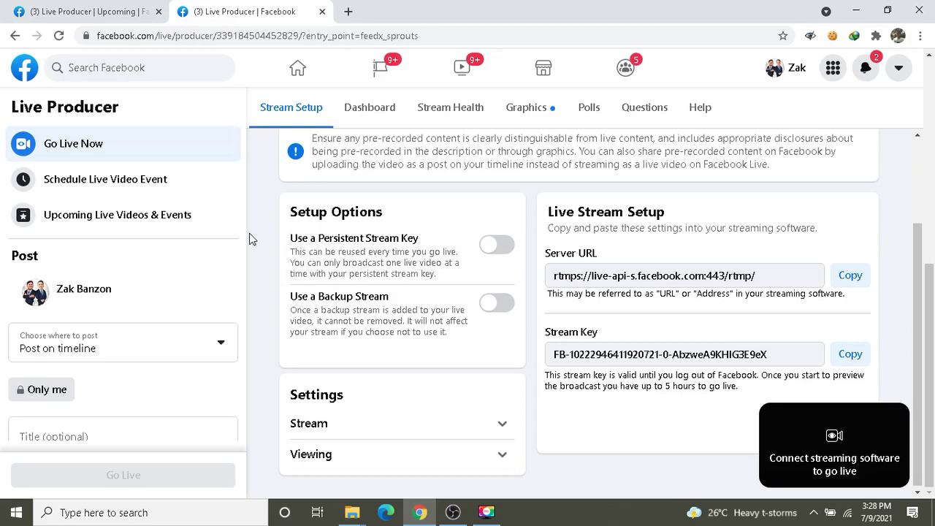
{"action": "left_click_drag", "start_coordinate": [241, 233], "coordinate": [240, 369]}
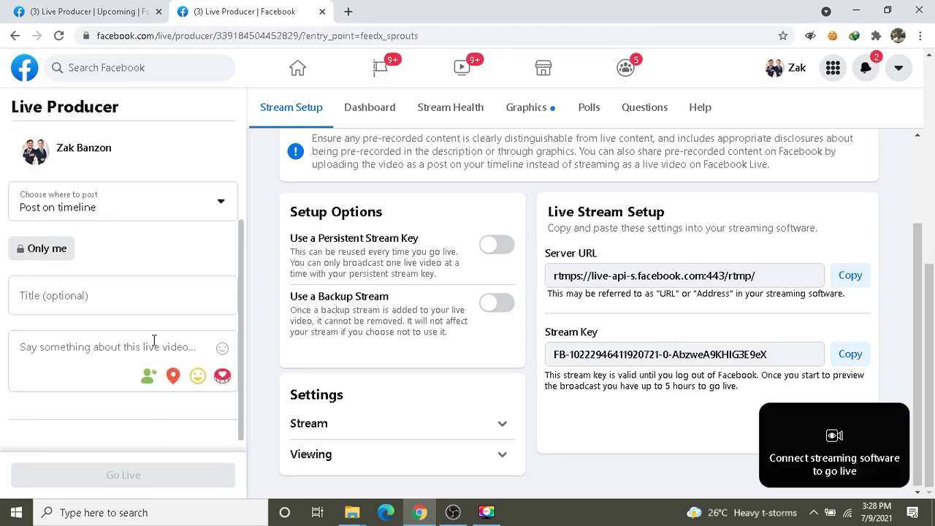
{"action": "left_click", "coordinate": [149, 299]}
{"action": "type", "text": "Graduation"}
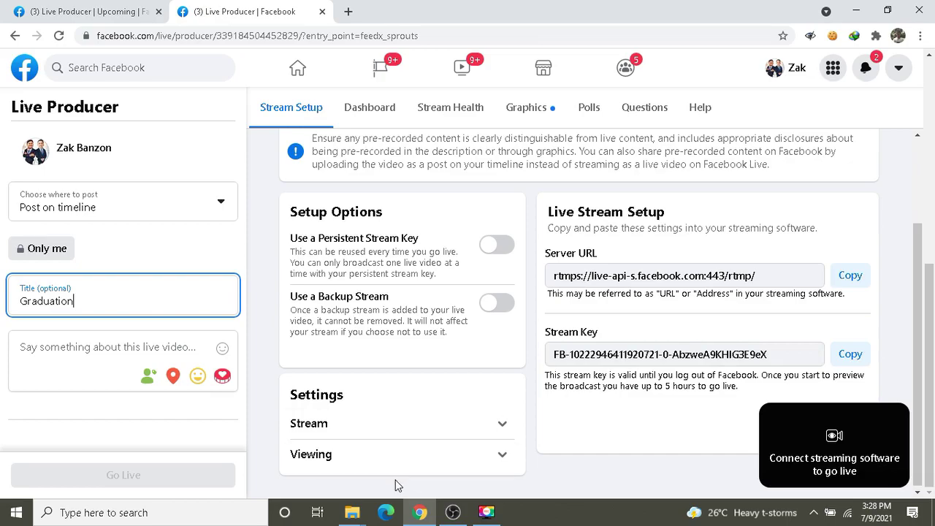
Step: Start streaming from OBS Studio, and go live with the Graduation video in Facebook Live Producer in Google Chrome
{"action": "left_click", "coordinate": [453, 511]}
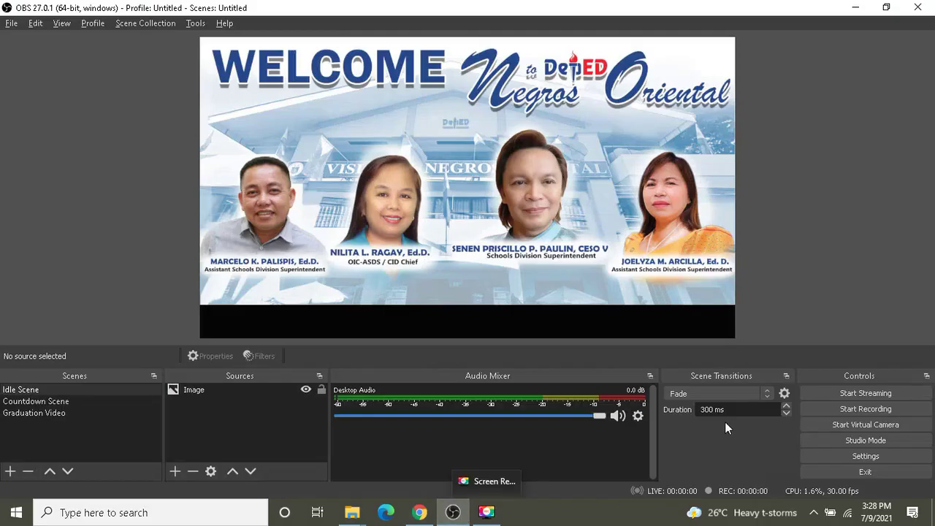
{"action": "left_click", "coordinate": [845, 395]}
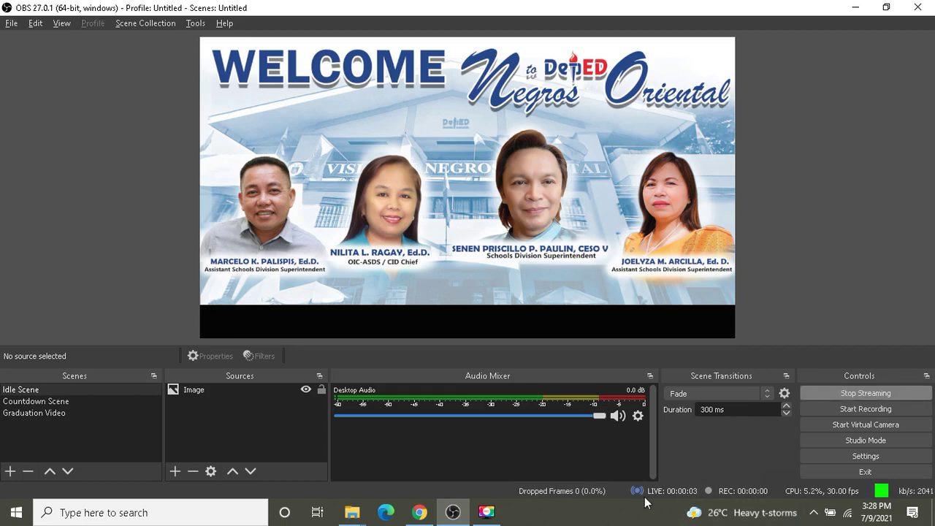
{"action": "left_click", "coordinate": [419, 512]}
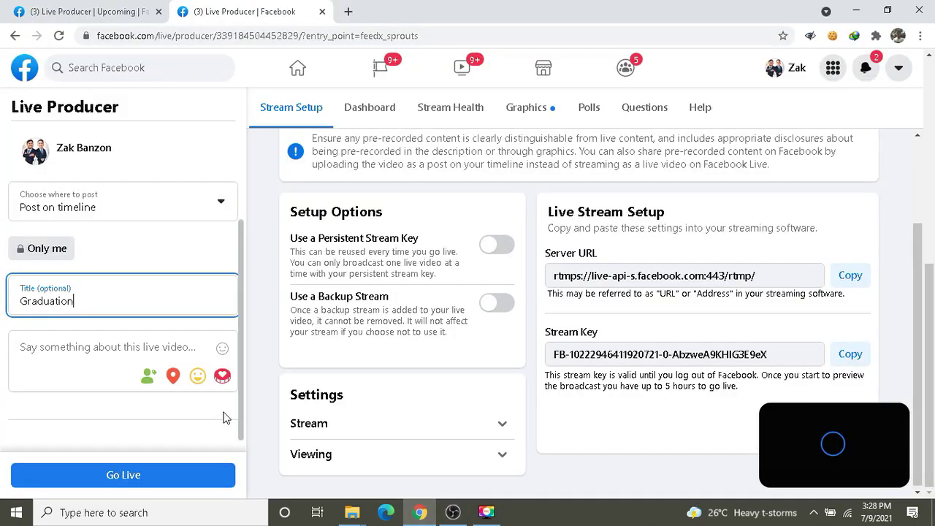
{"action": "left_click", "coordinate": [143, 473]}
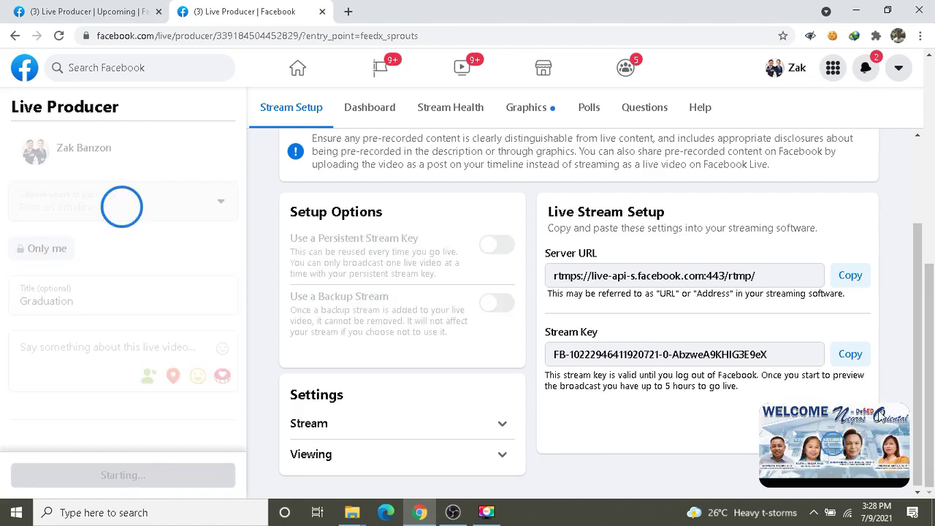
Step: Enlarge the live video preview in Facebook and check the incoming stream against the Idle Scene in OBS Studio
{"action": "mouse_move", "coordinate": [837, 438]}
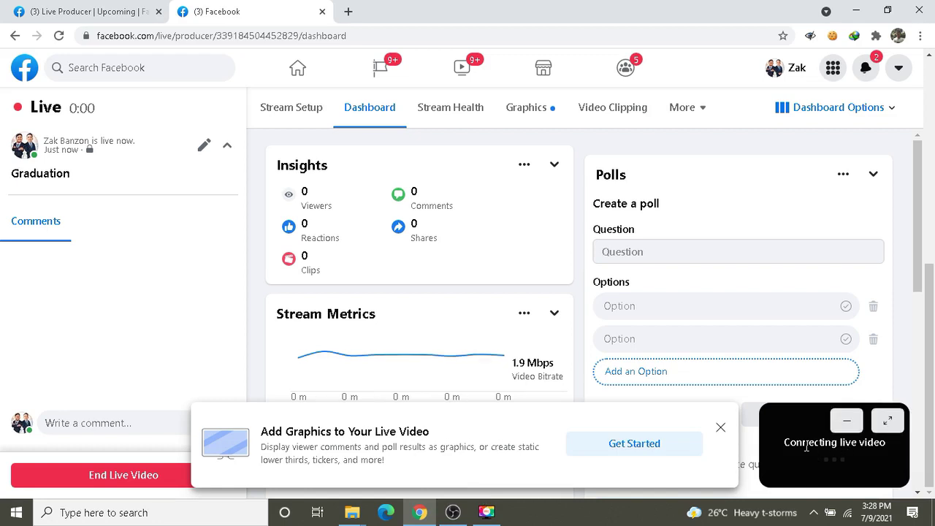
{"action": "left_click", "coordinate": [887, 420]}
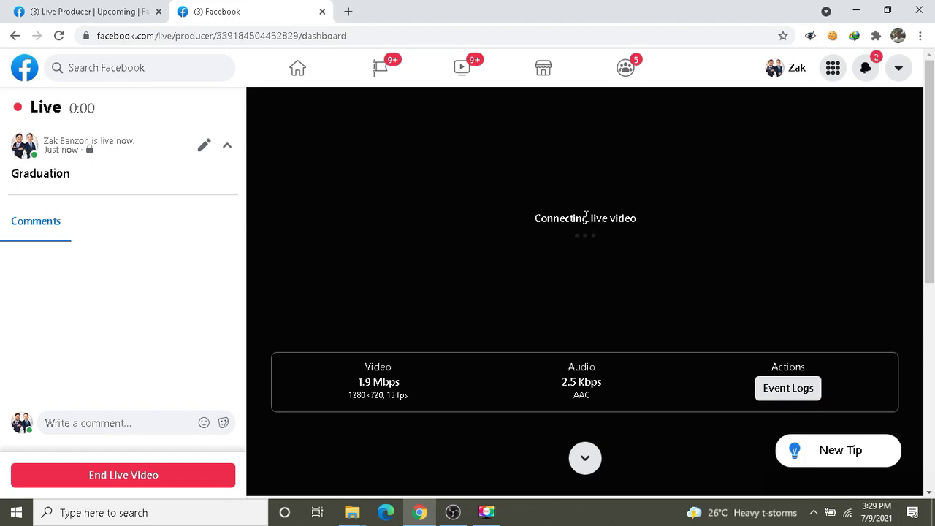
{"action": "left_click", "coordinate": [454, 511]}
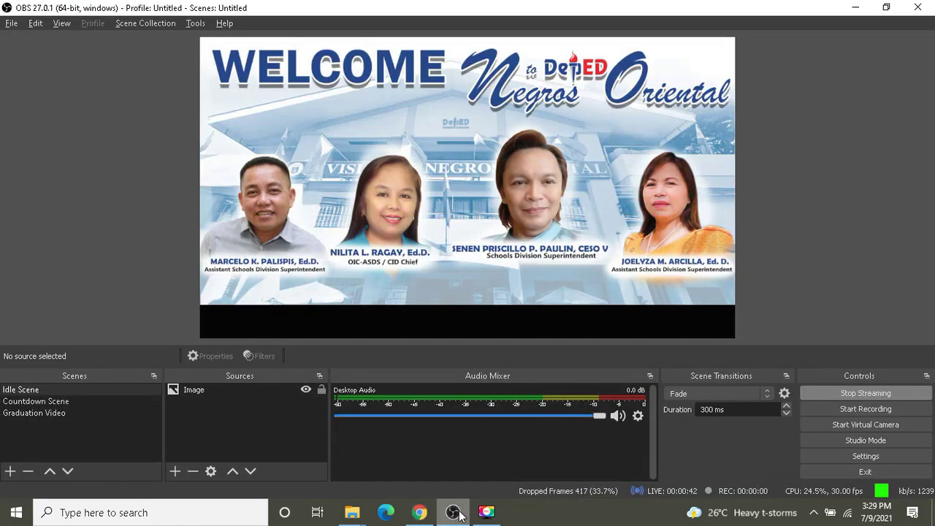
{"action": "left_click", "coordinate": [453, 512]}
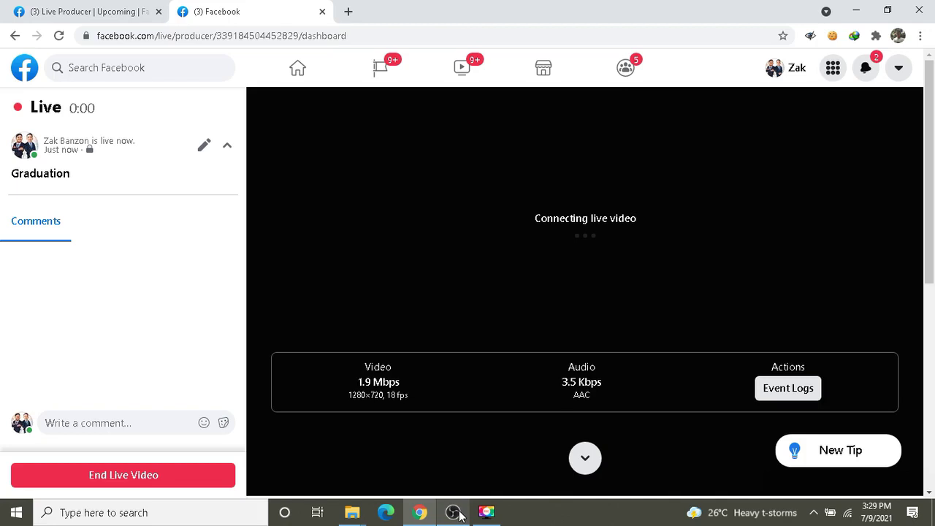
{"action": "left_click", "coordinate": [454, 512]}
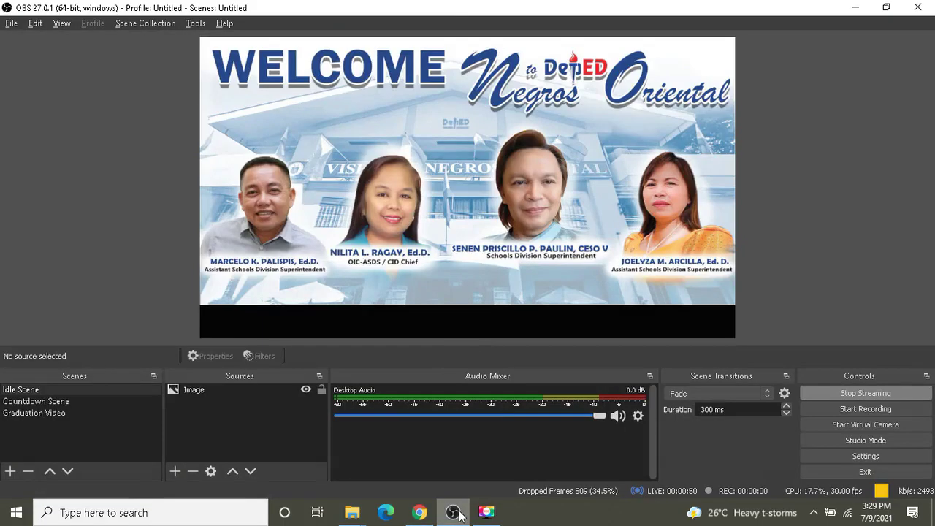
{"action": "left_click", "coordinate": [453, 512]}
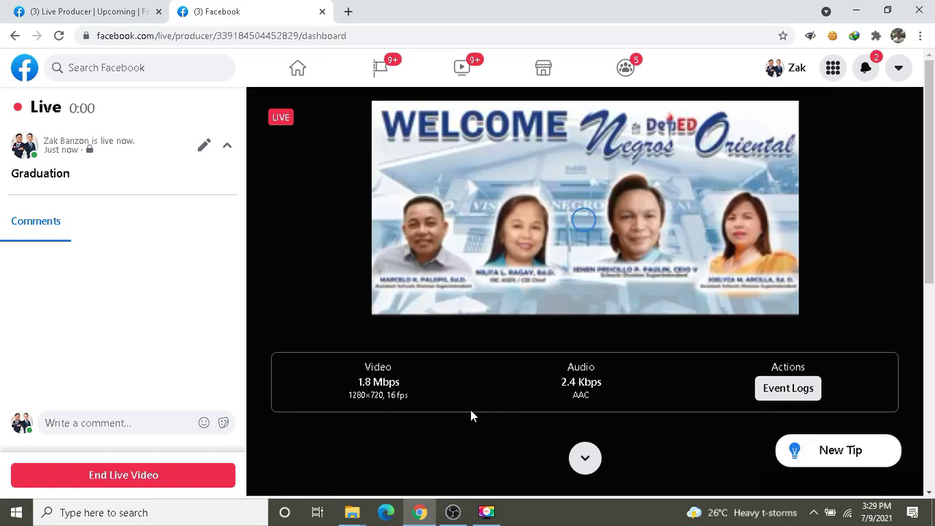
Step: Switch to OBS Studio, put Countdown Scene on the stream, and skip the countdown video to about 00:04:55
{"action": "left_click", "coordinate": [458, 517]}
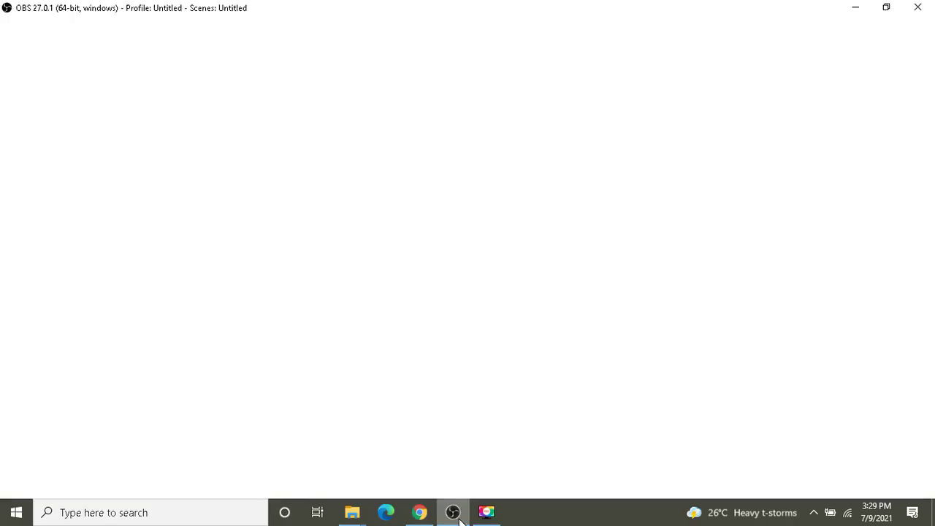
{"action": "left_click", "coordinate": [78, 404]}
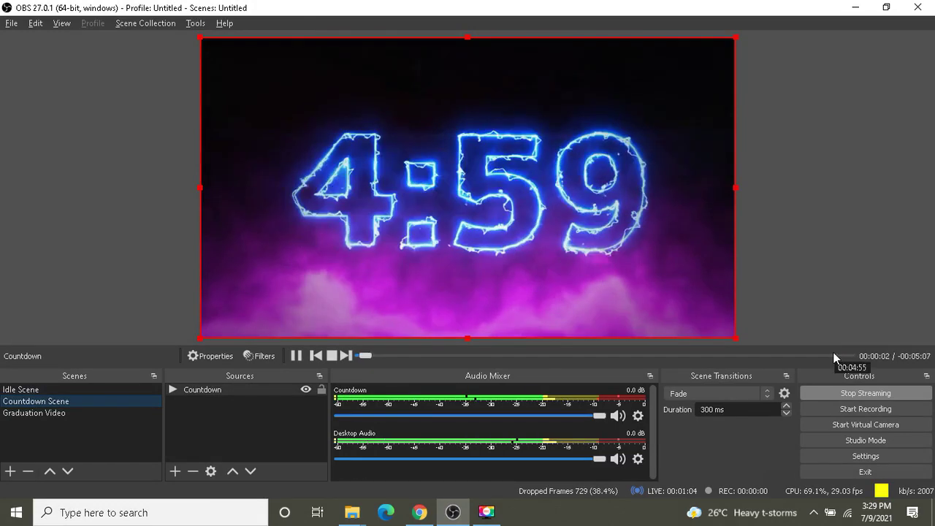
{"action": "left_click", "coordinate": [835, 356]}
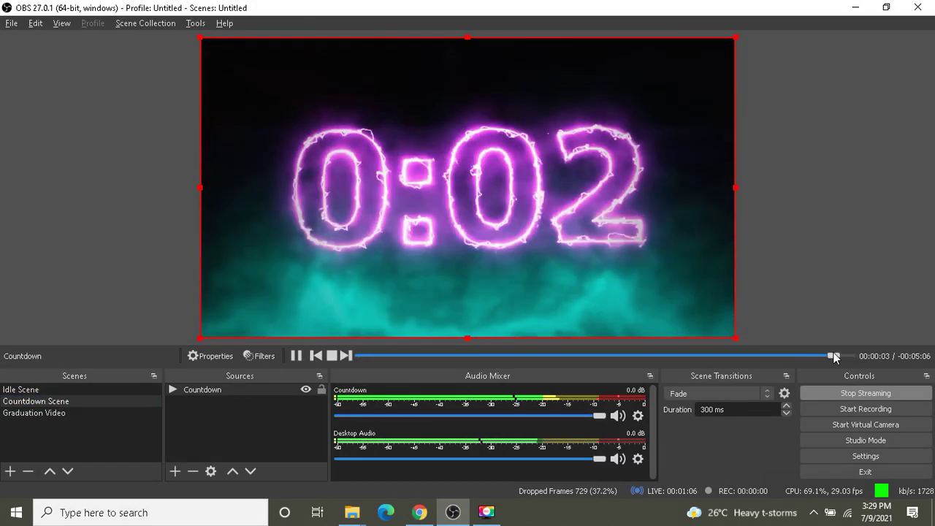
Step: Stream the Graduation Video scene, skip through its video to about 00:32:50, and return to Idle Scene
{"action": "left_click", "coordinate": [38, 408]}
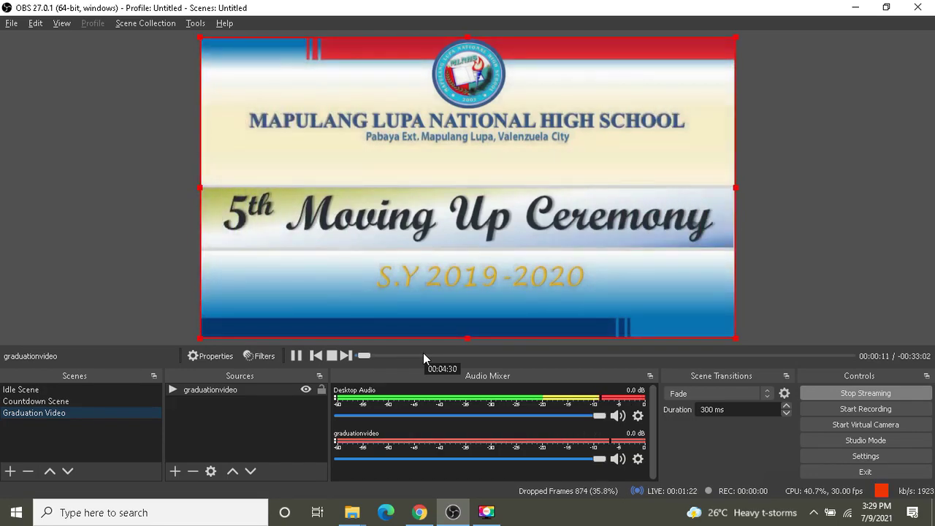
{"action": "left_click", "coordinate": [838, 355]}
{"action": "left_click_drag", "start_coordinate": [838, 356], "coordinate": [584, 358]}
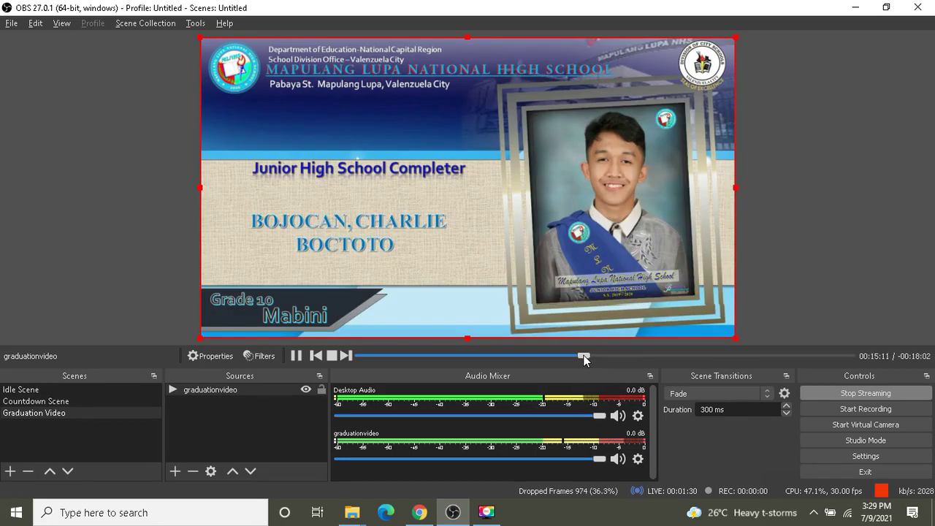
{"action": "left_click", "coordinate": [659, 356]}
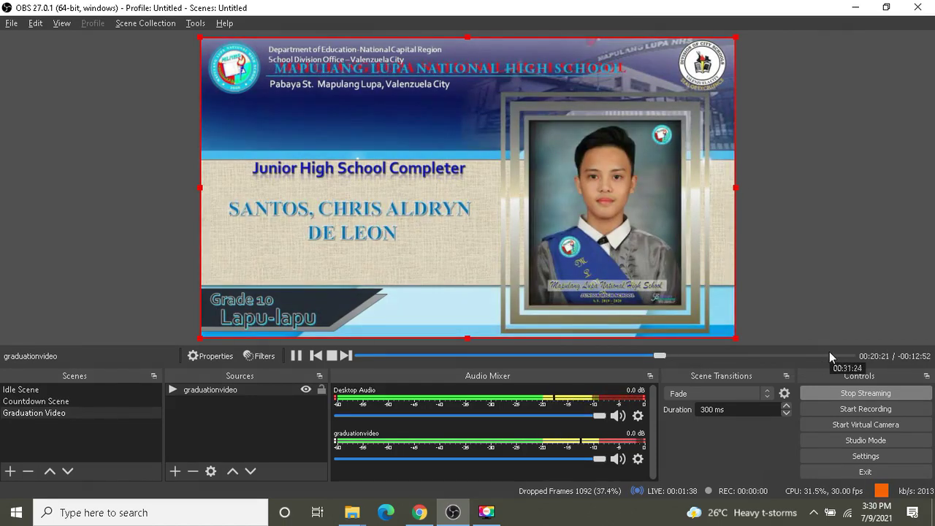
{"action": "left_click", "coordinate": [842, 355]}
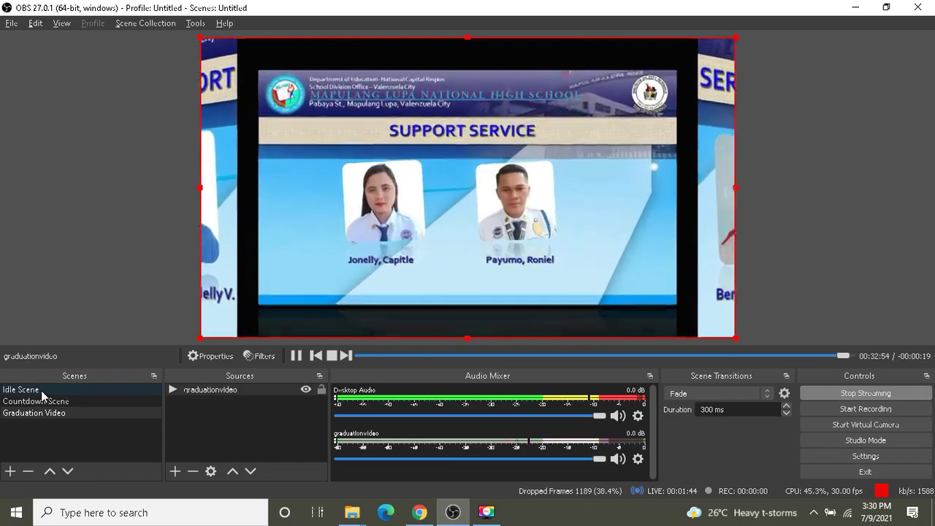
{"action": "left_click", "coordinate": [41, 390]}
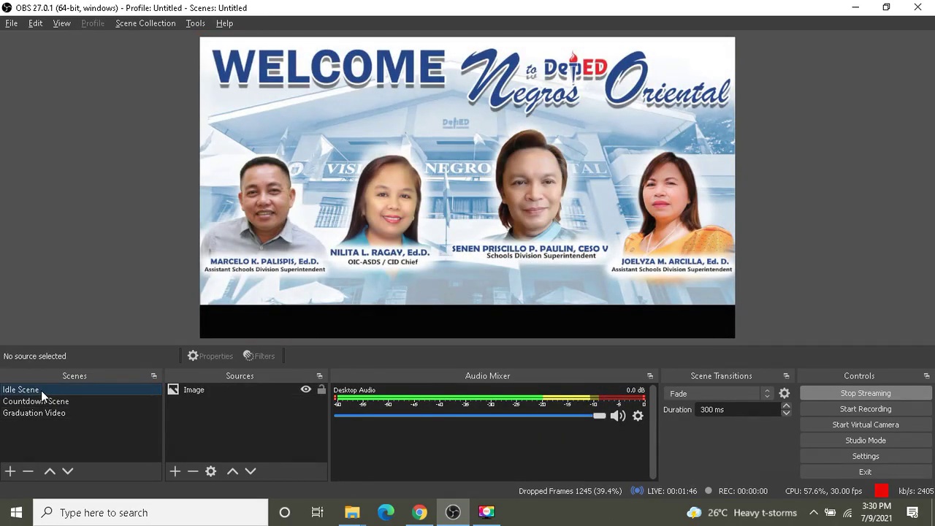
Step: Stop streaming in OBS Studio, and open the post of the ended live video on Facebook in Google Chrome
{"action": "left_click", "coordinate": [830, 393]}
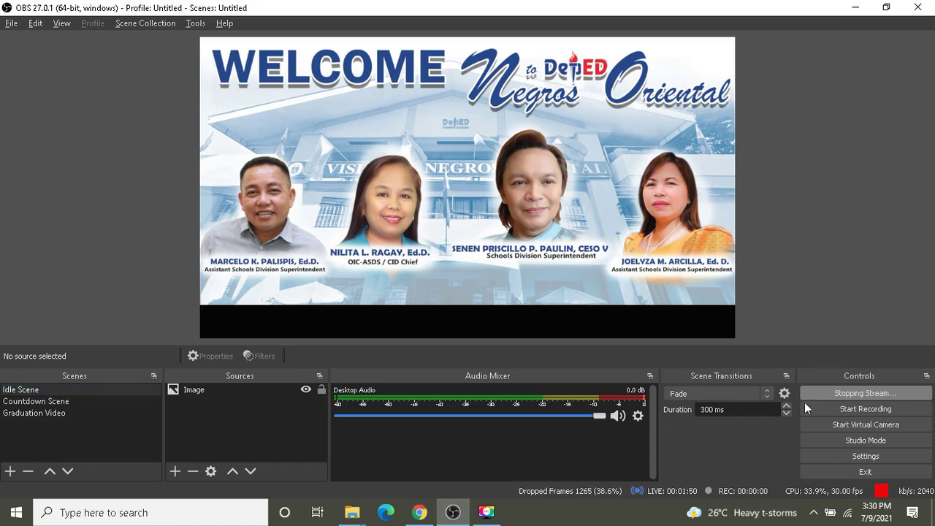
{"action": "left_click", "coordinate": [420, 511]}
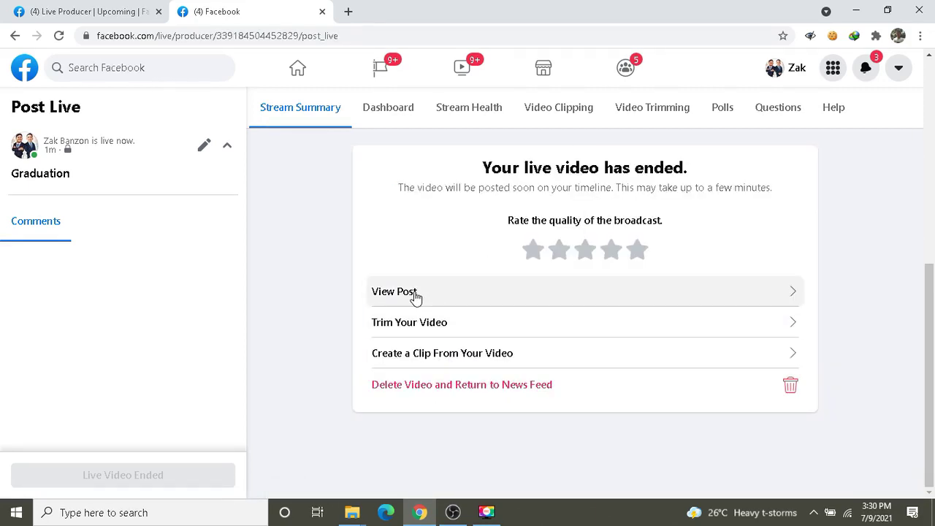
{"action": "left_click", "coordinate": [394, 292]}
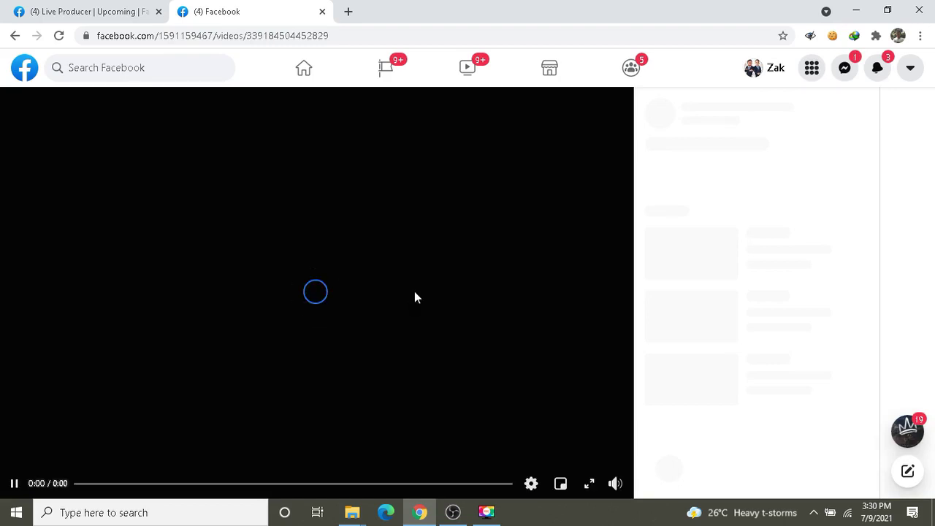